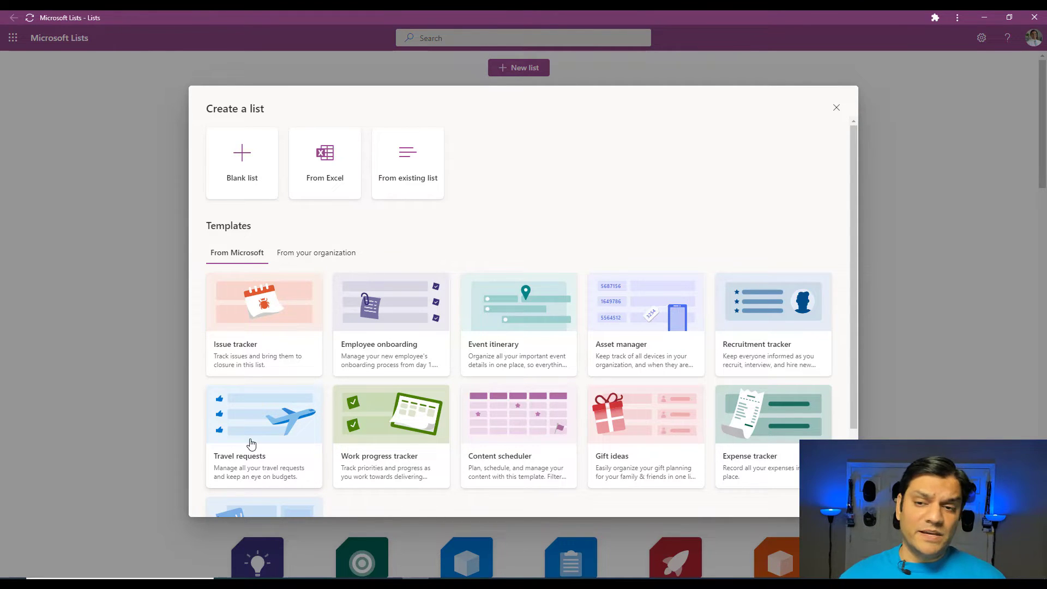
Step: Add "EduCon conference in Seattle, WA" to the Travel requests list, 5/9/2022 to 6/10/2022, American Airlines, airfare 500, Sheraton Grand Seattle, hotel cost 1200
left_click(836, 108)
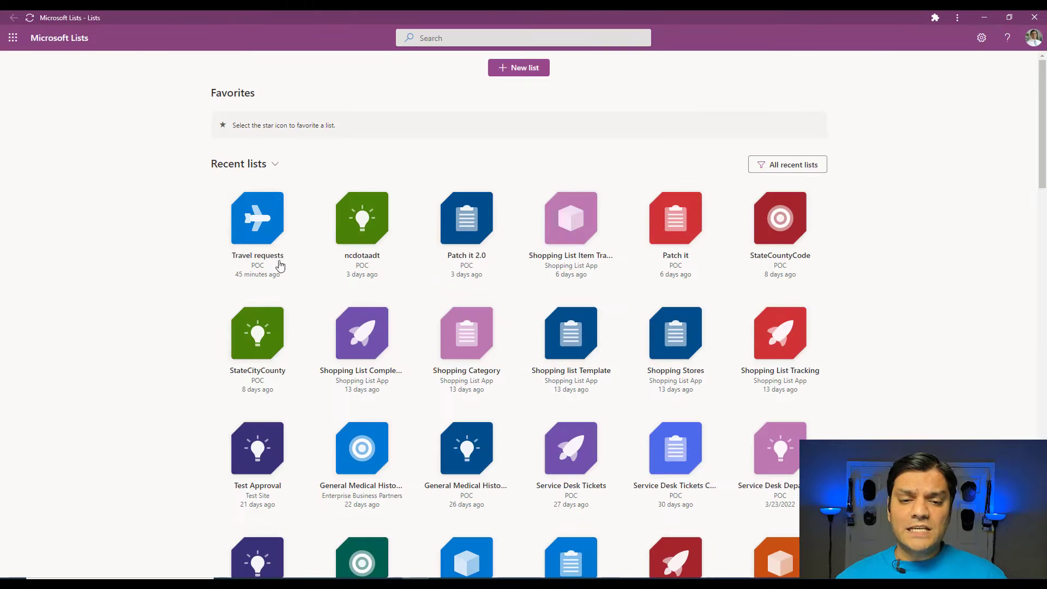
left_click(264, 216)
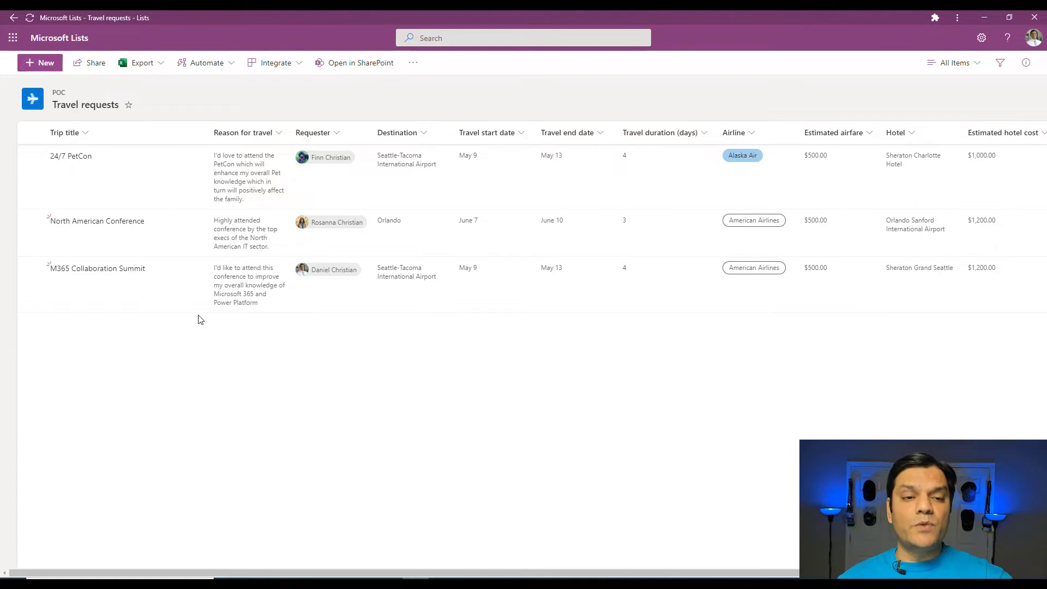
left_click(34, 64)
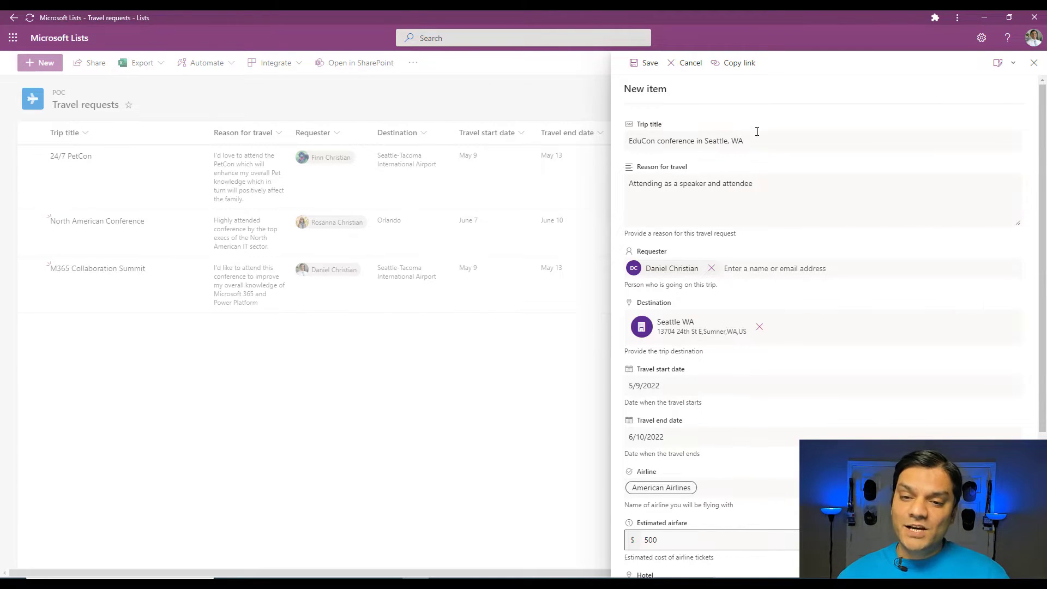
scroll(692, 455, "down", 4)
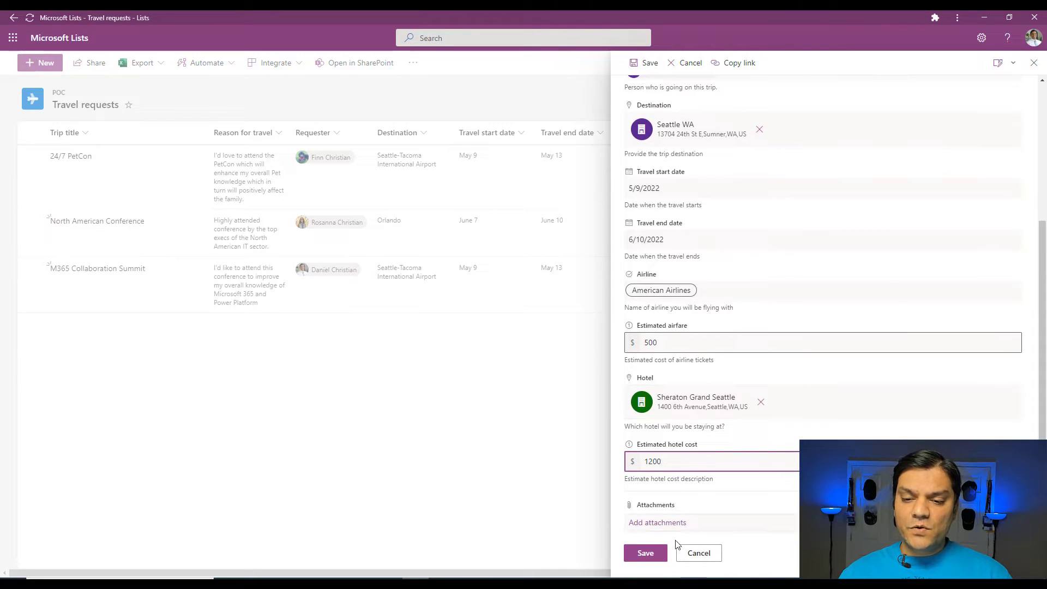
left_click(645, 553)
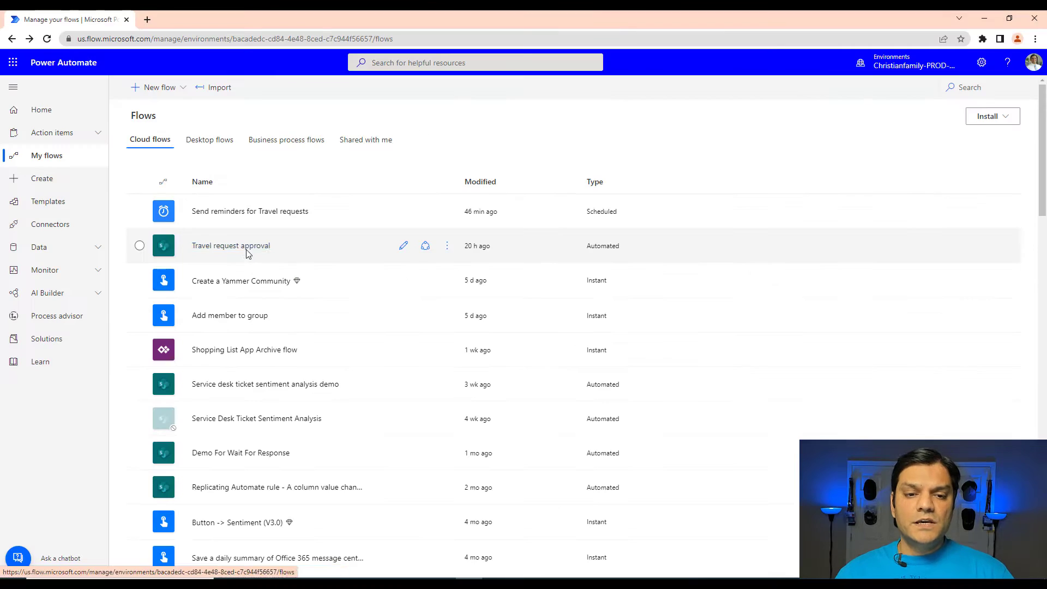
Step: Open the latest run of the Travel request approval flow in Power Automate and inspect its Start an approval action
left_click(247, 246)
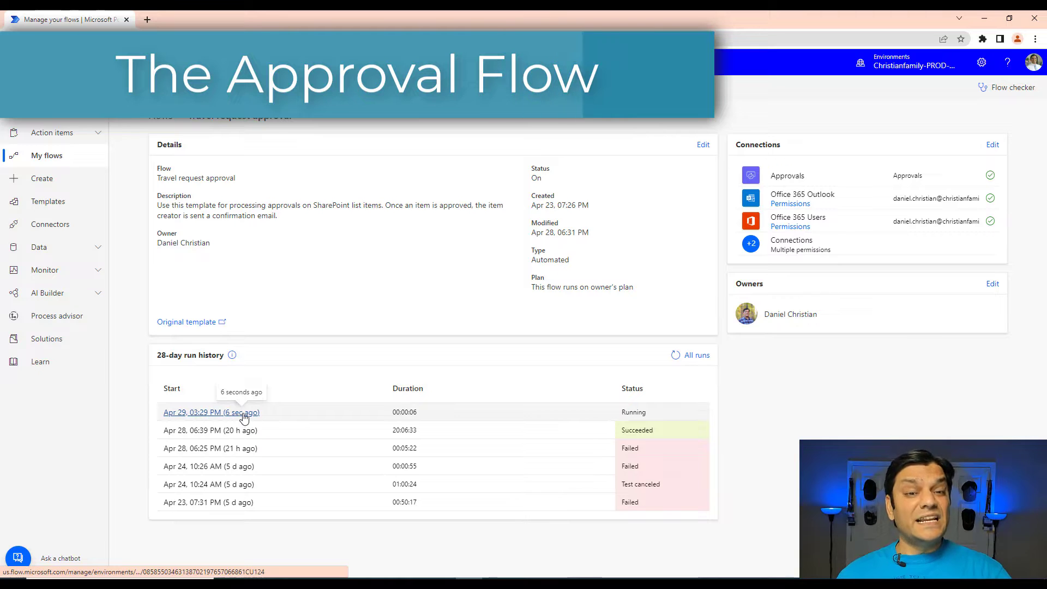
left_click(244, 412)
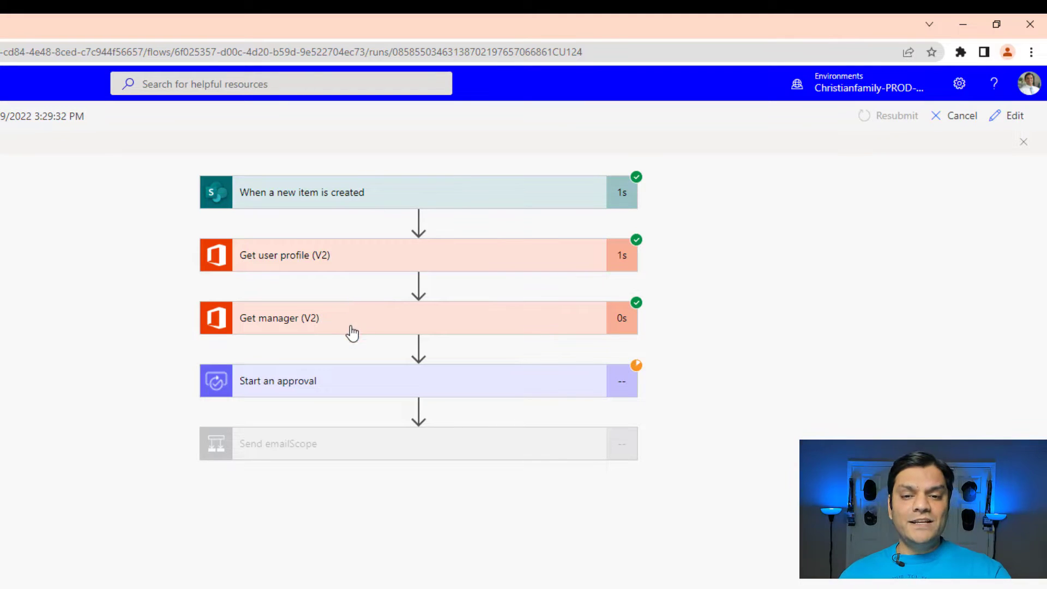
left_click(347, 386)
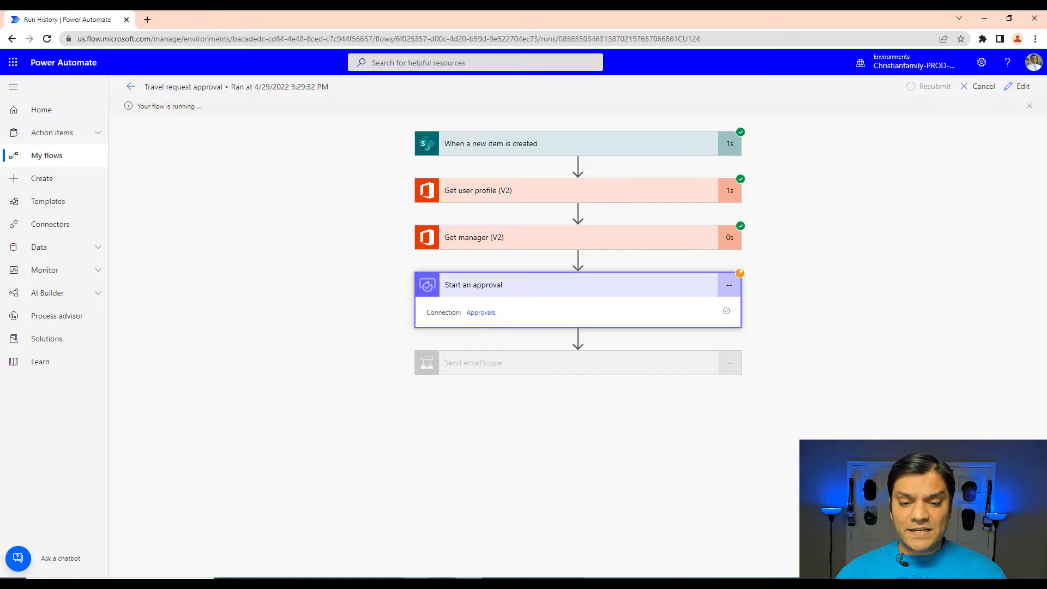
Step: Switch to the approver's Microsoft Teams session and open the activity feed to check for the approval request
mouse_move(442, 577)
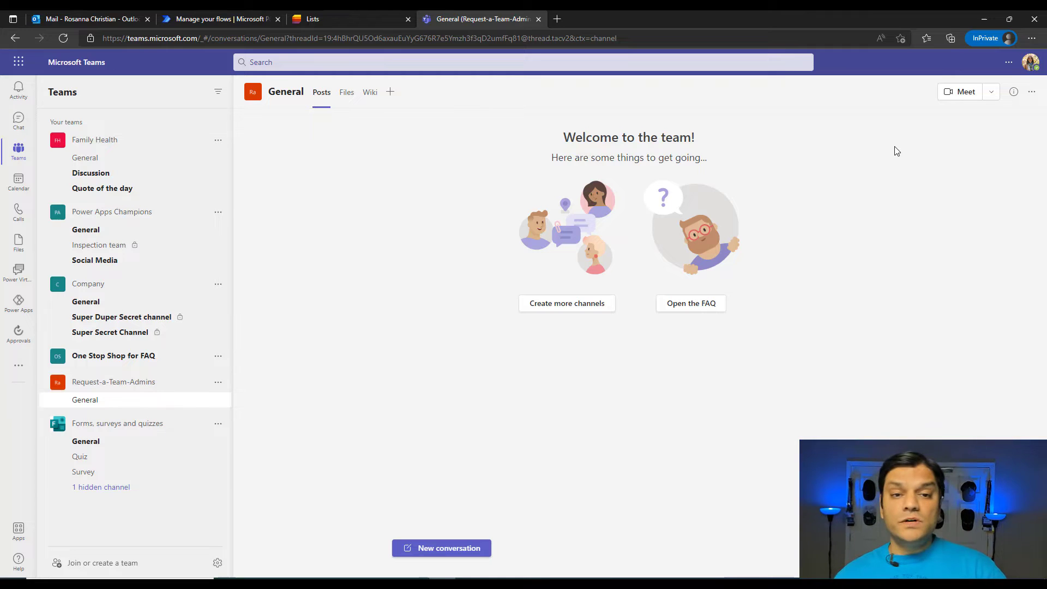
left_click(15, 99)
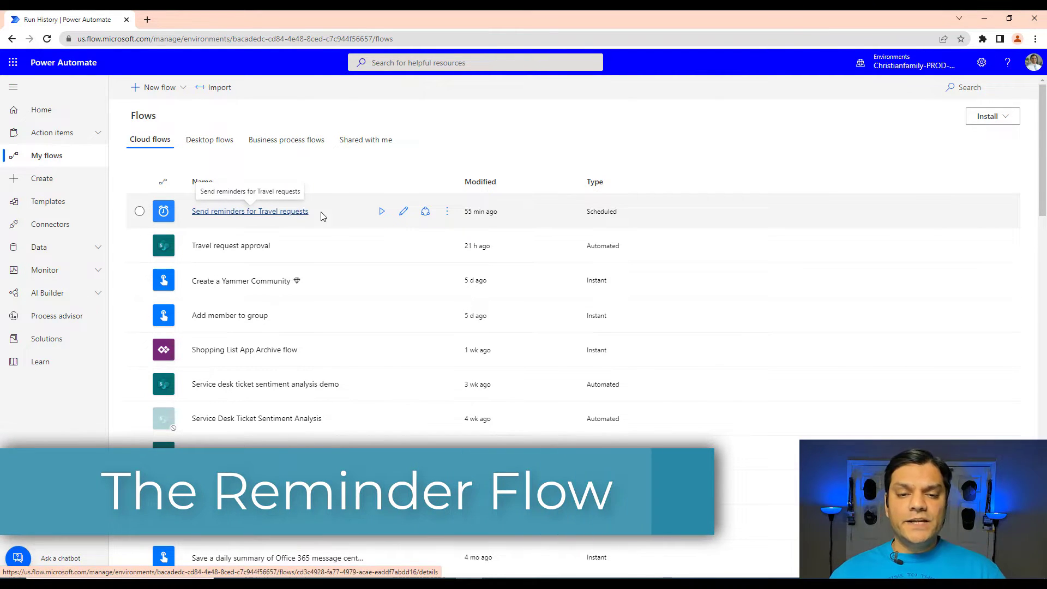
Step: Open the Send reminders for Travel requests flow for editing and review the Recurrence trigger's frequency options
left_click(404, 212)
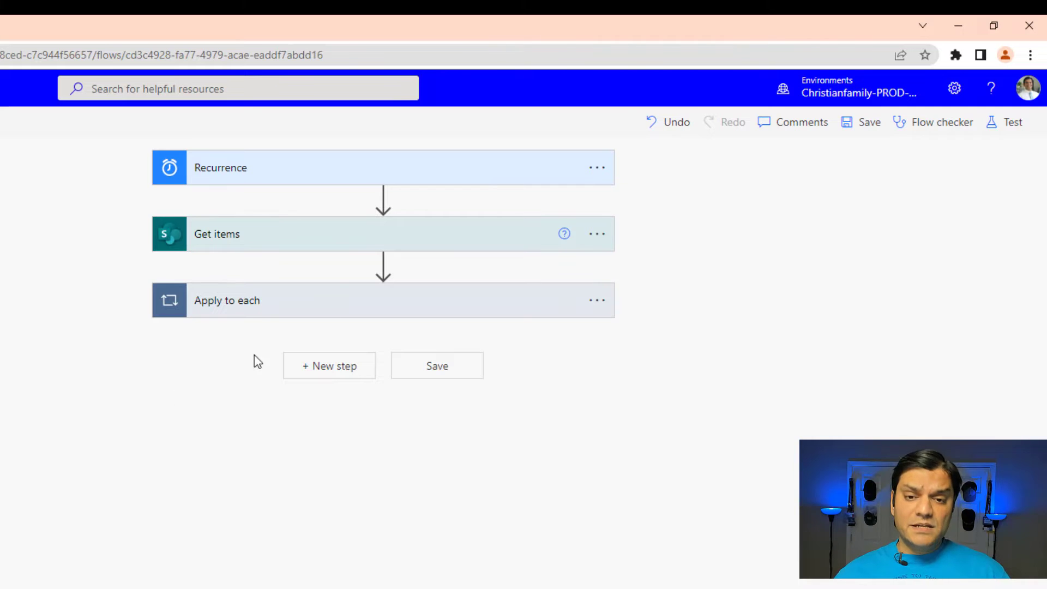
left_click(331, 183)
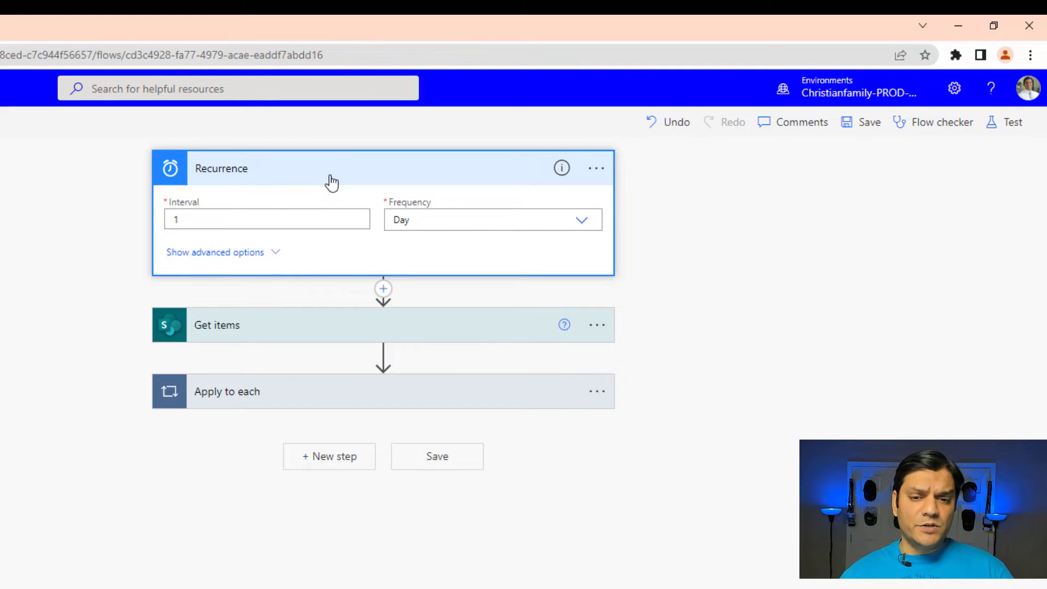
left_click(507, 218)
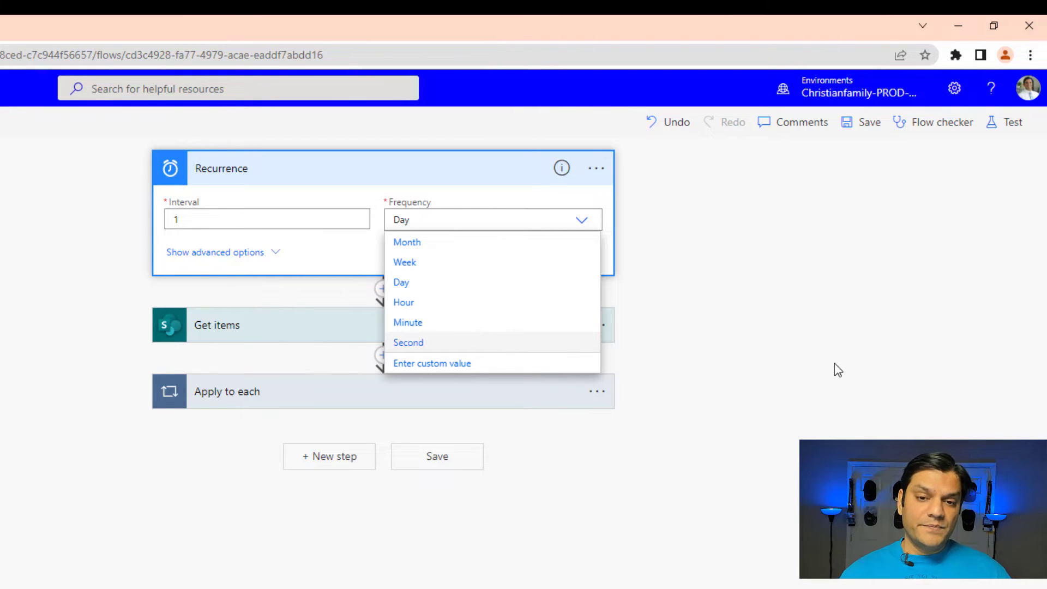
Step: Expand the Get items action with its advanced options and review the Approved? column in the Travel requests list
left_click(237, 322)
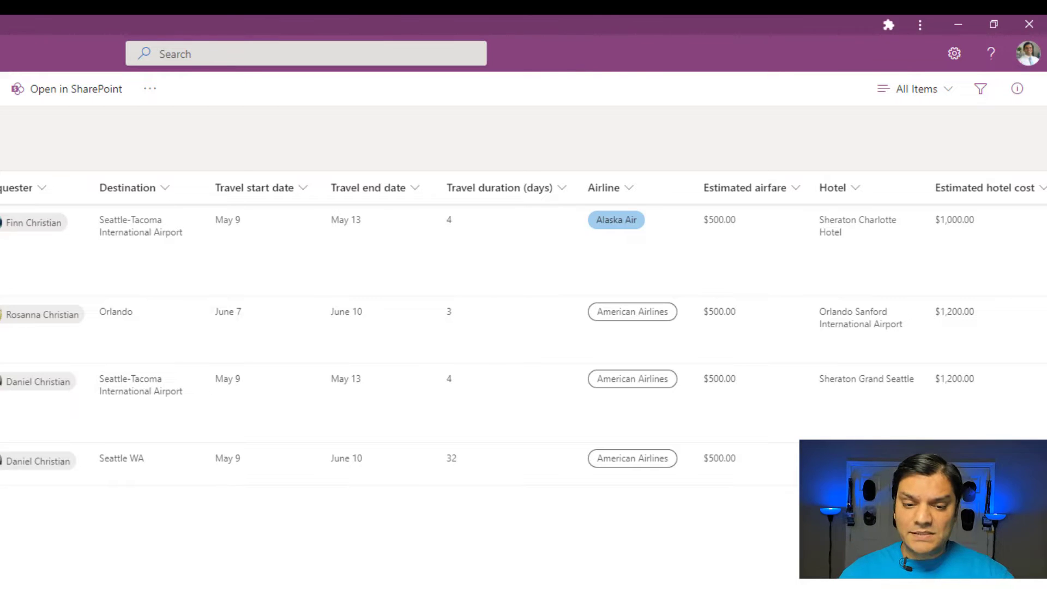
scroll(638, 218, "right", 7)
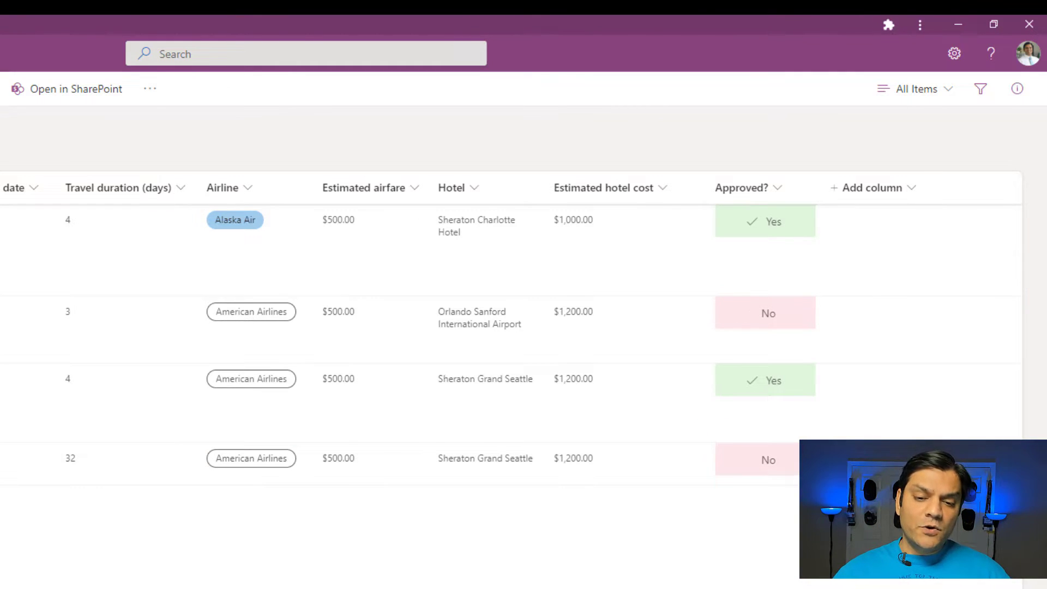
key("alt+Tab")
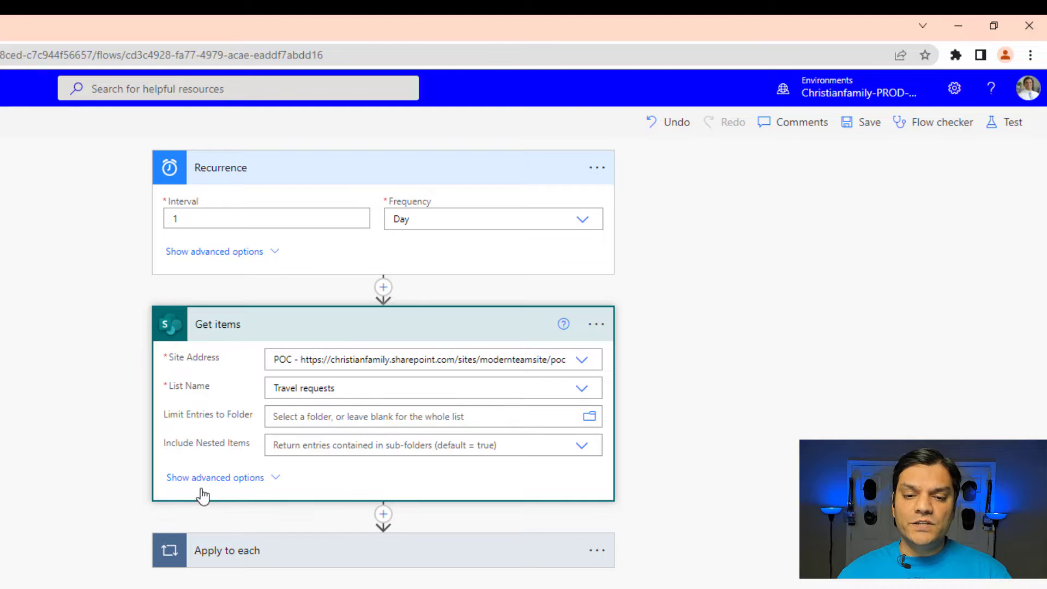
left_click(222, 479)
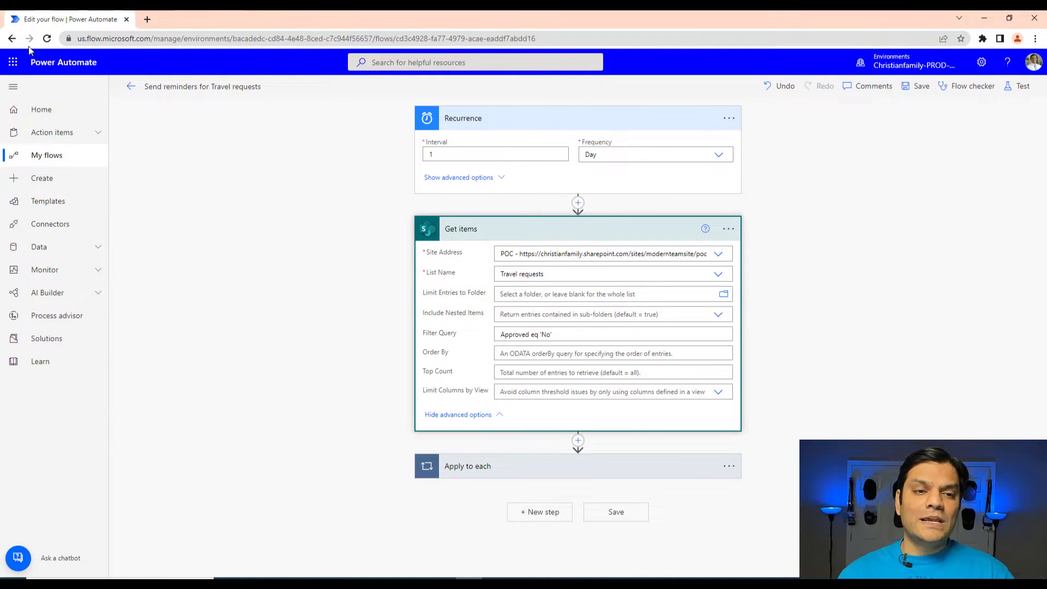
Step: Switch to SharePoint and open the Travel requests list on the POC site
left_click(15, 63)
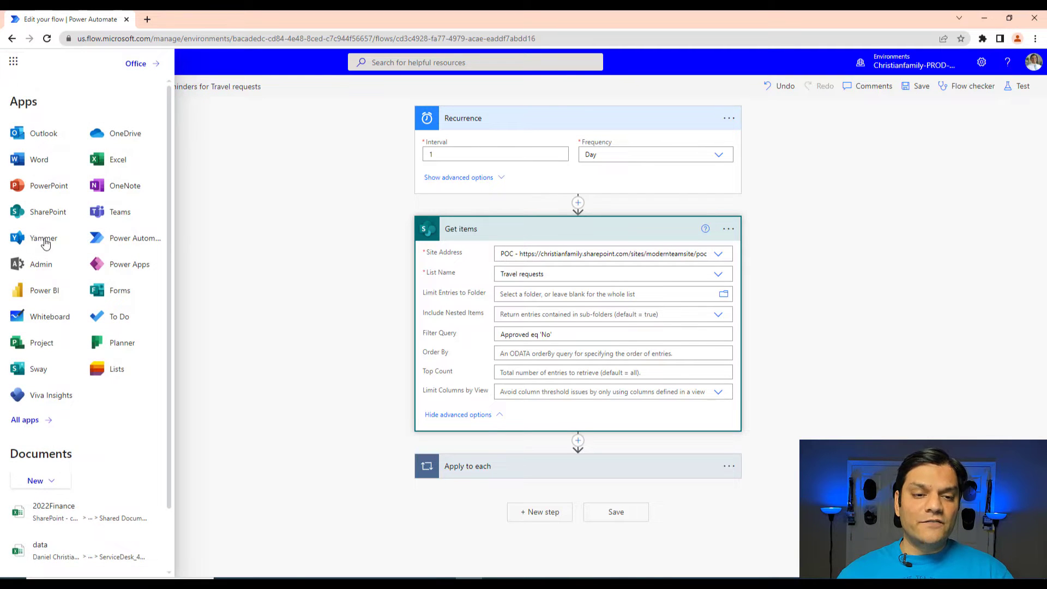
left_click(41, 212)
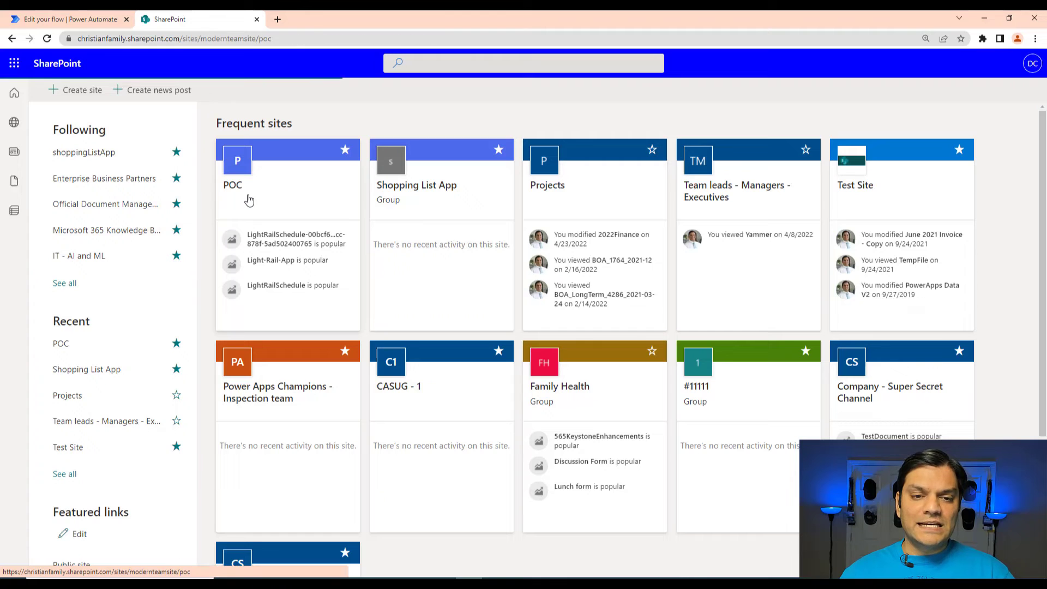
left_click(248, 200)
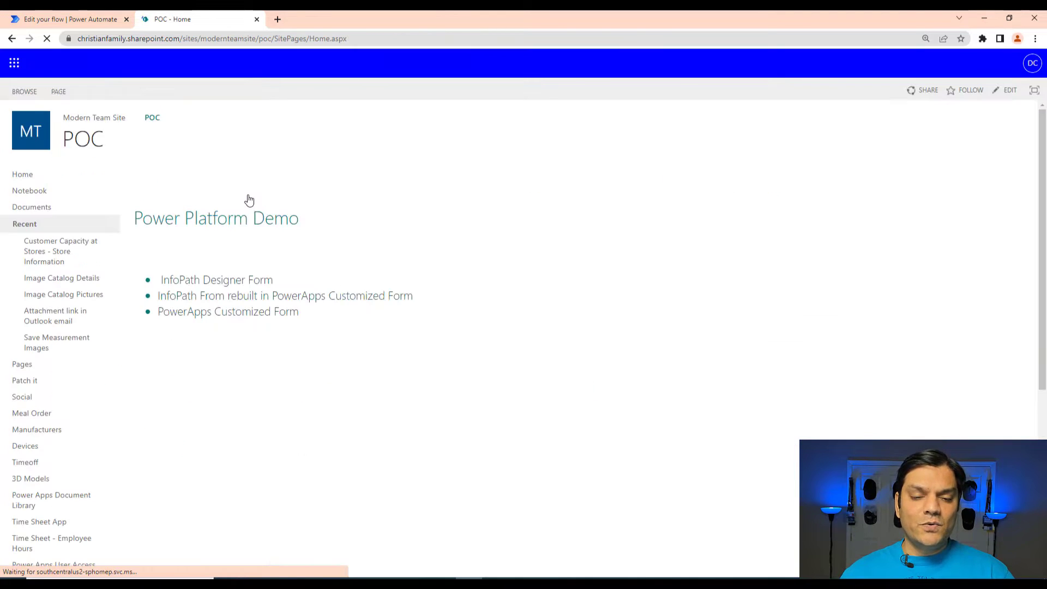
scroll(131, 431, "down", 5)
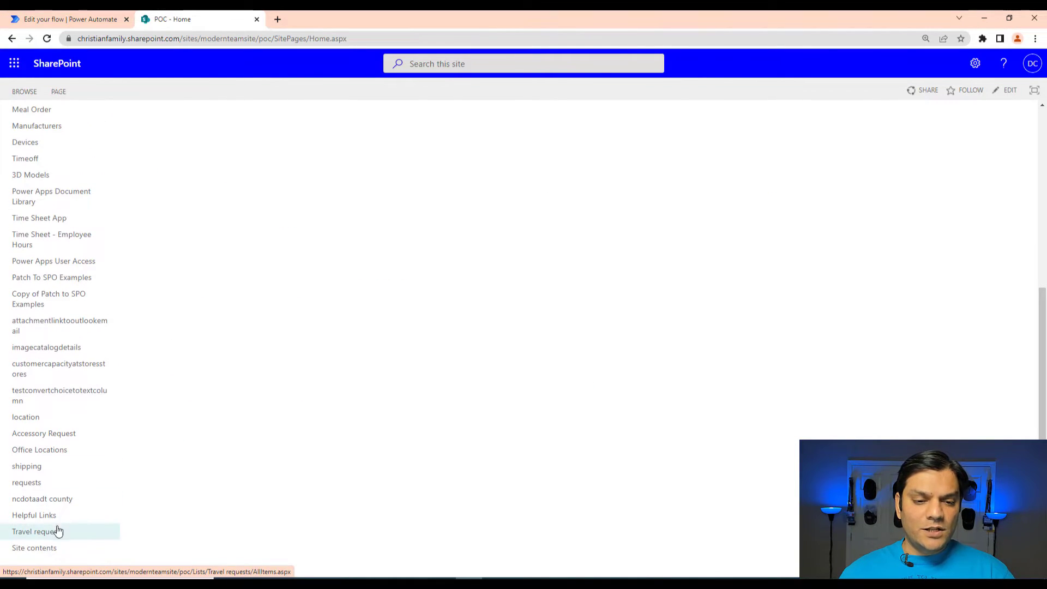
left_click(50, 532)
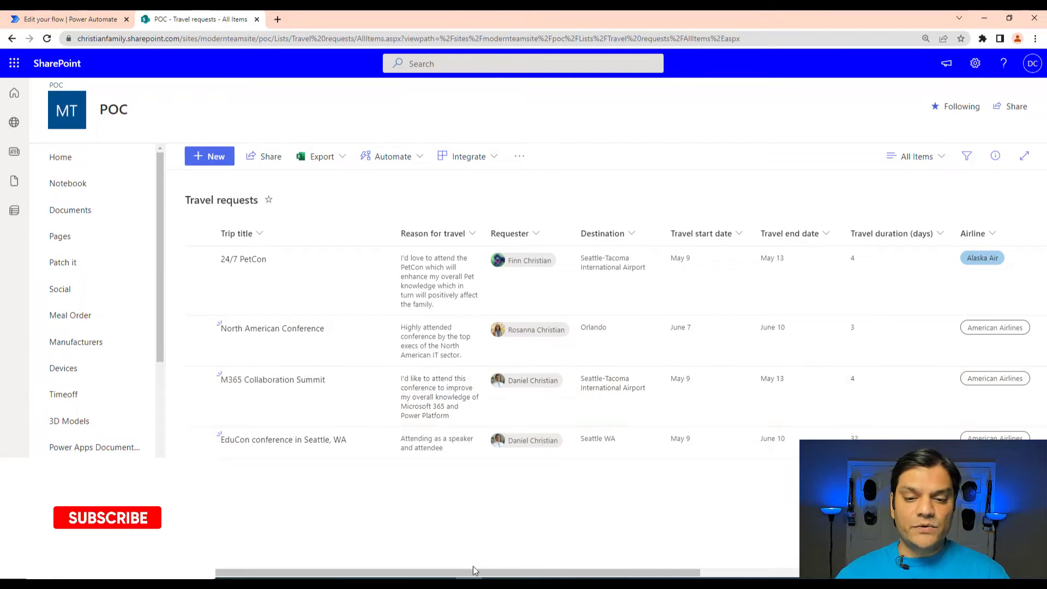
Step: Open the Travel requests list settings and view the settings of the Approved? column
left_click_drag(475, 572, 885, 562)
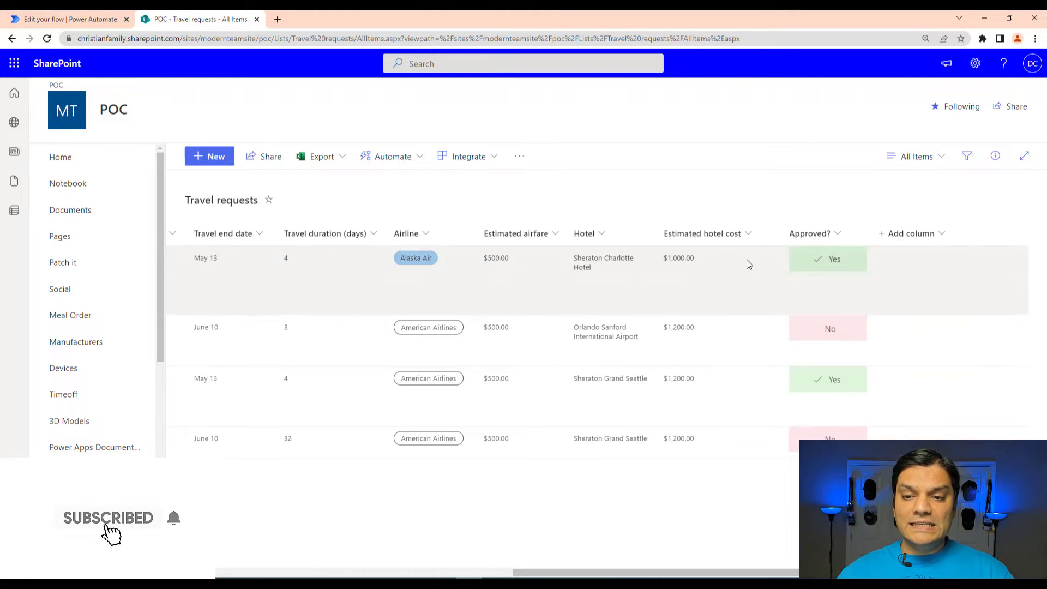
left_click(975, 64)
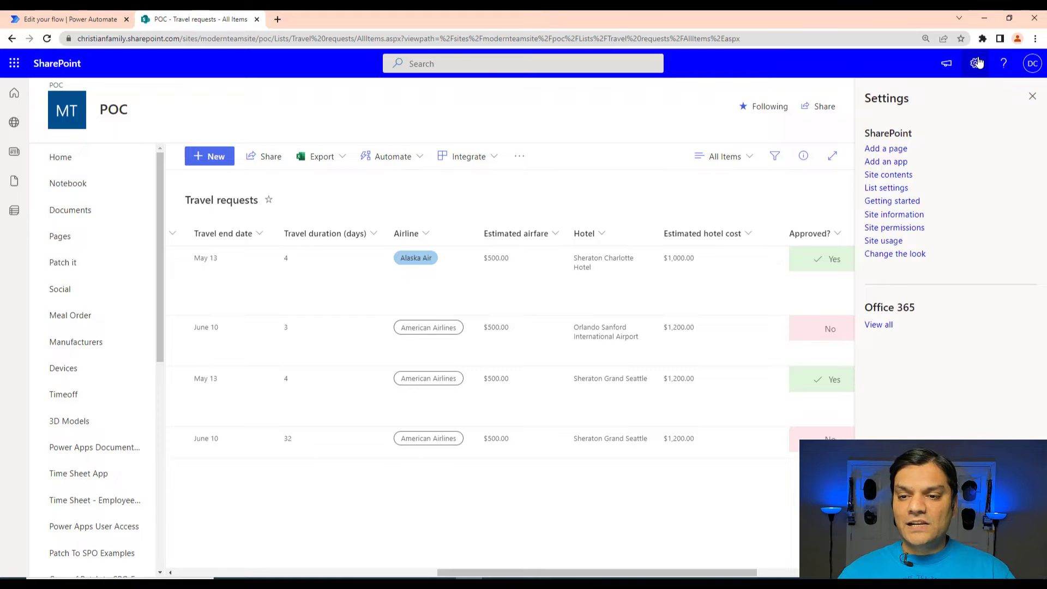
left_click(879, 189)
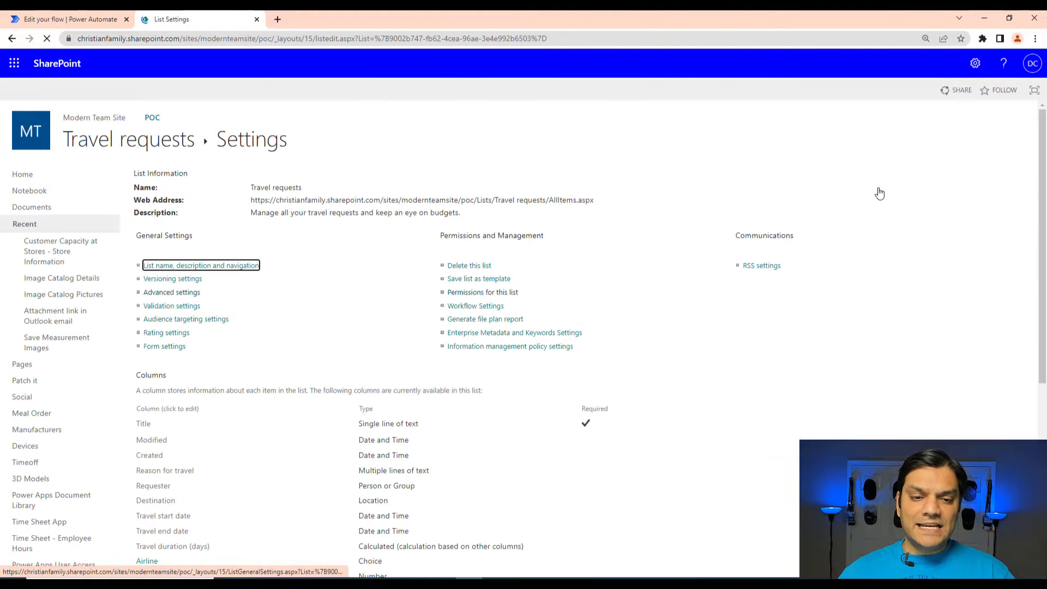
scroll(183, 425, "down", 2)
scroll(182, 425, "down", 2)
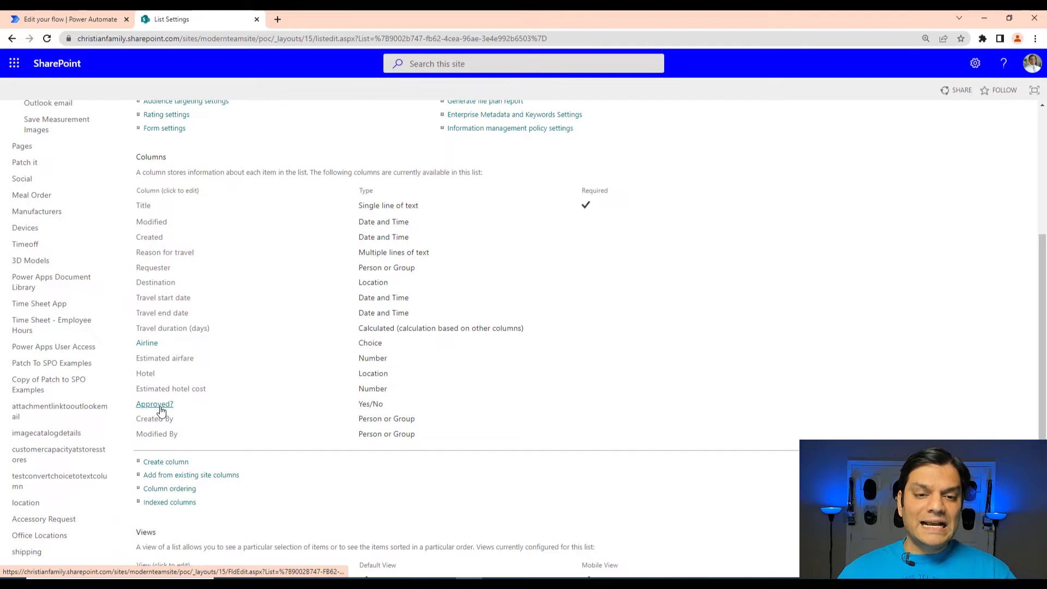
left_click(160, 408)
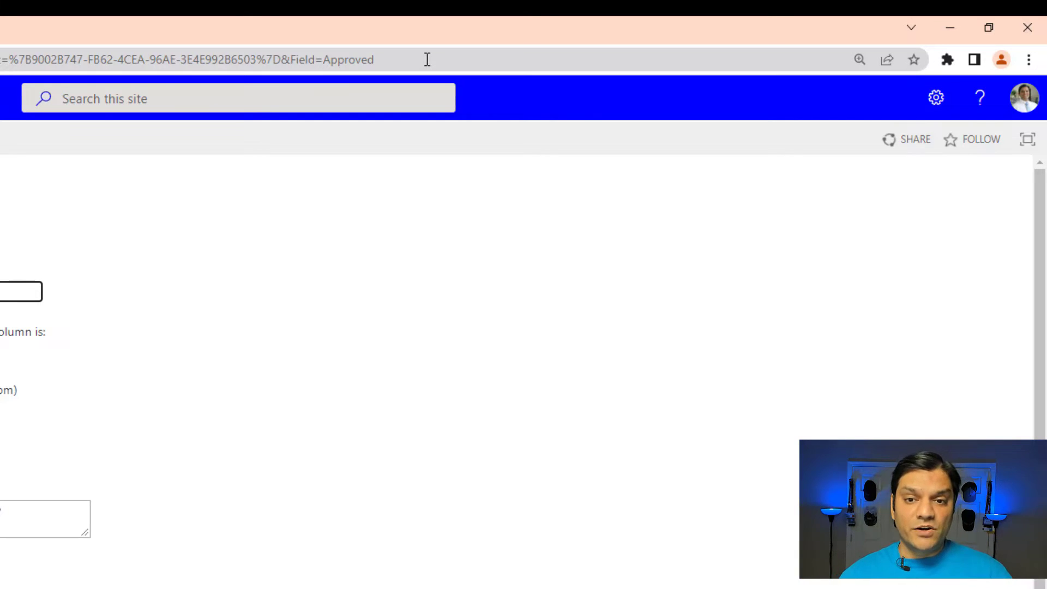
Step: Highlight the internal field name at the end of the column page's URL and compare it with the flow's Get items Filter Query
left_click(427, 59)
left_click(436, 56)
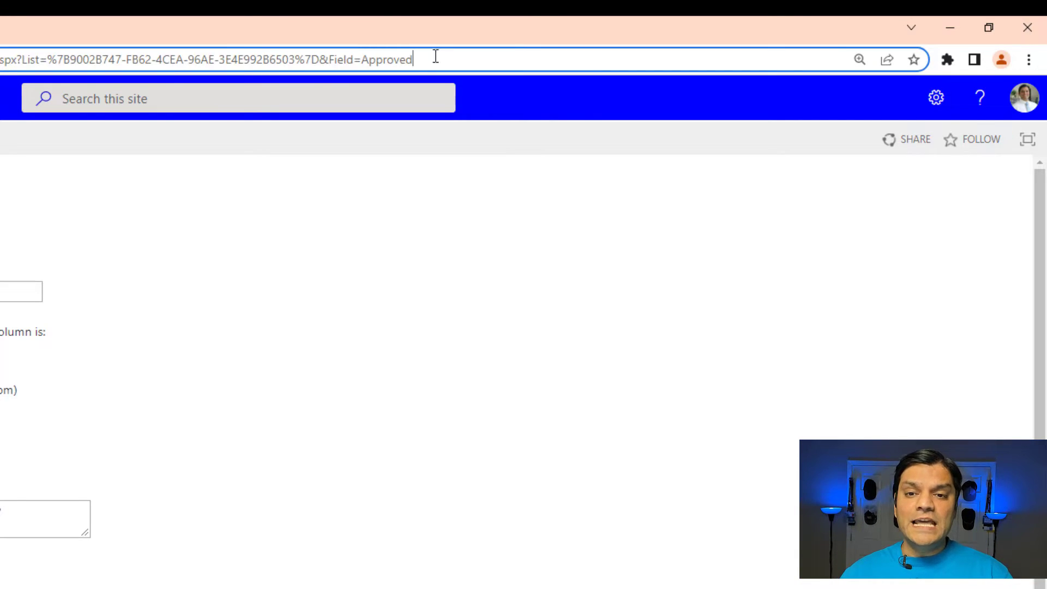
left_click_drag(412, 54, 365, 52)
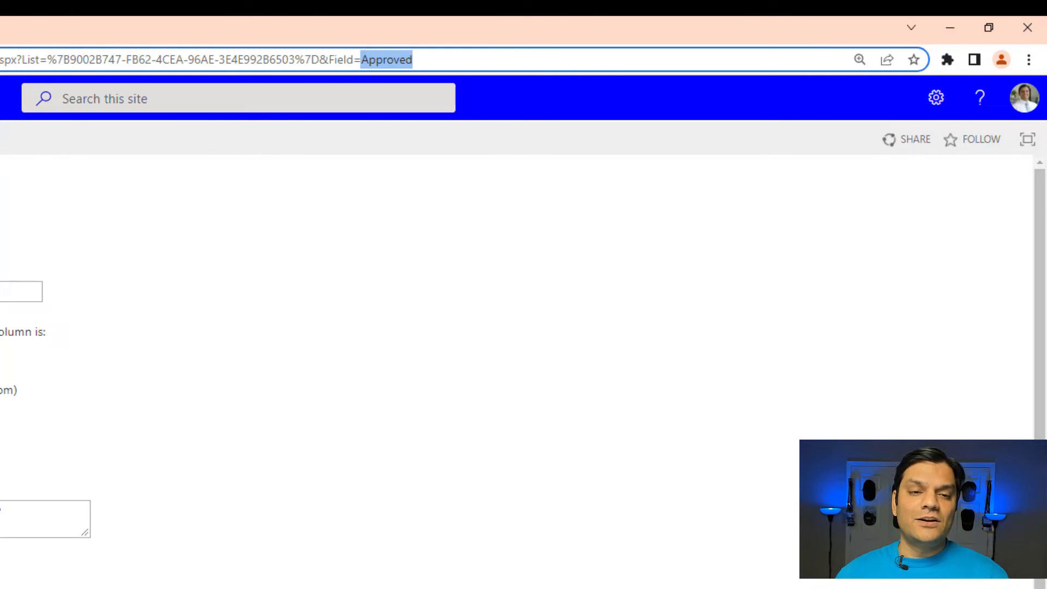
left_click(96, 18)
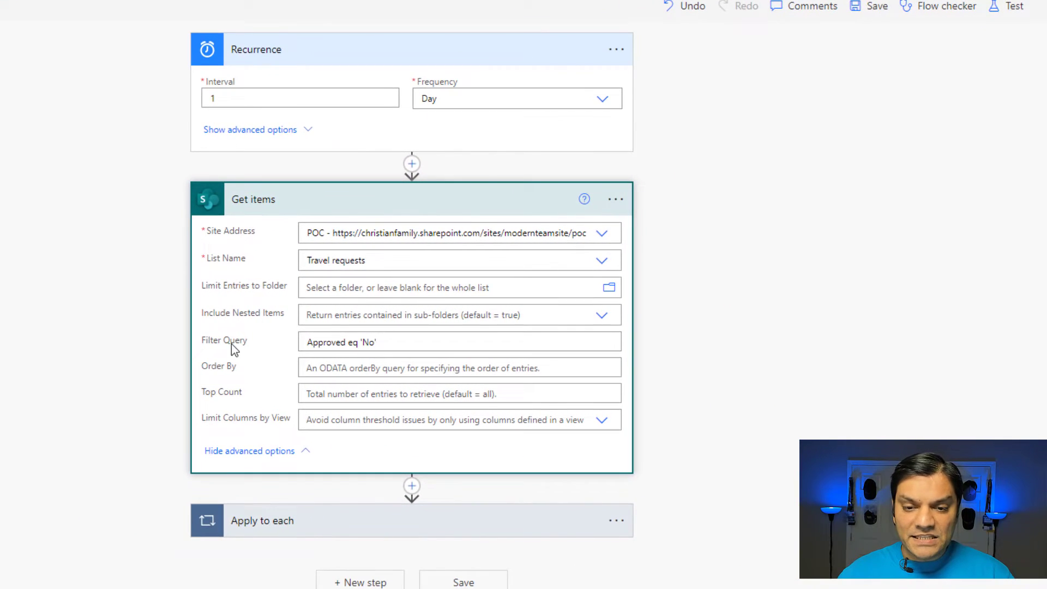
left_click(331, 343)
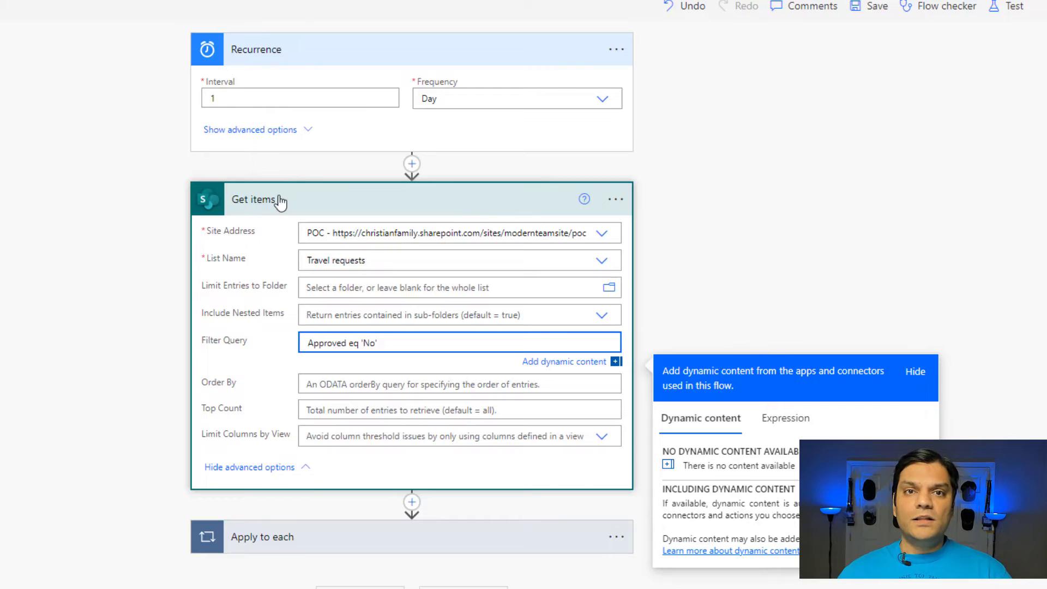
left_click(412, 502)
left_click(410, 522)
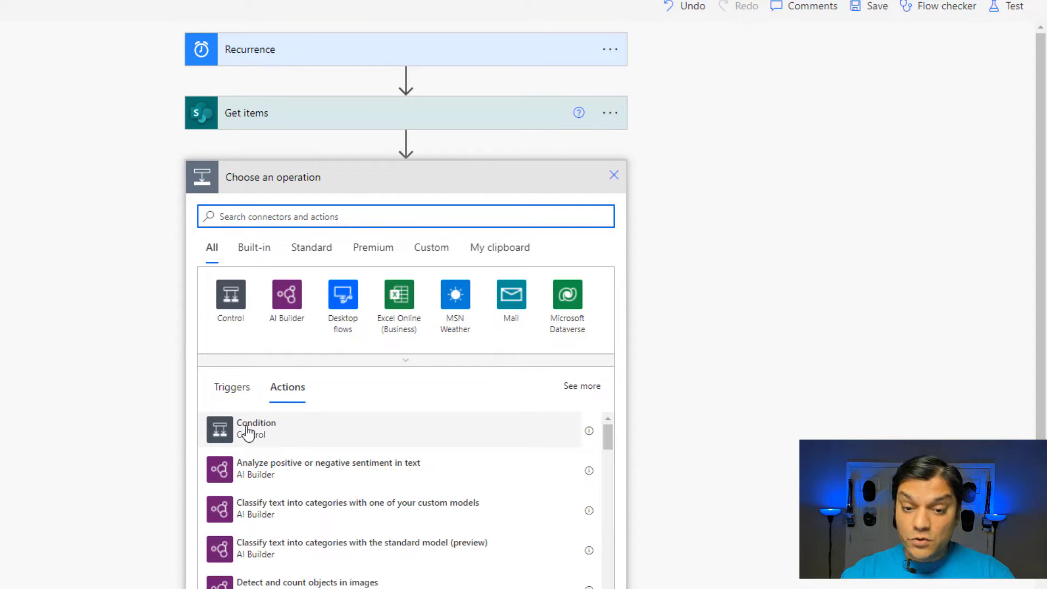
left_click(614, 175)
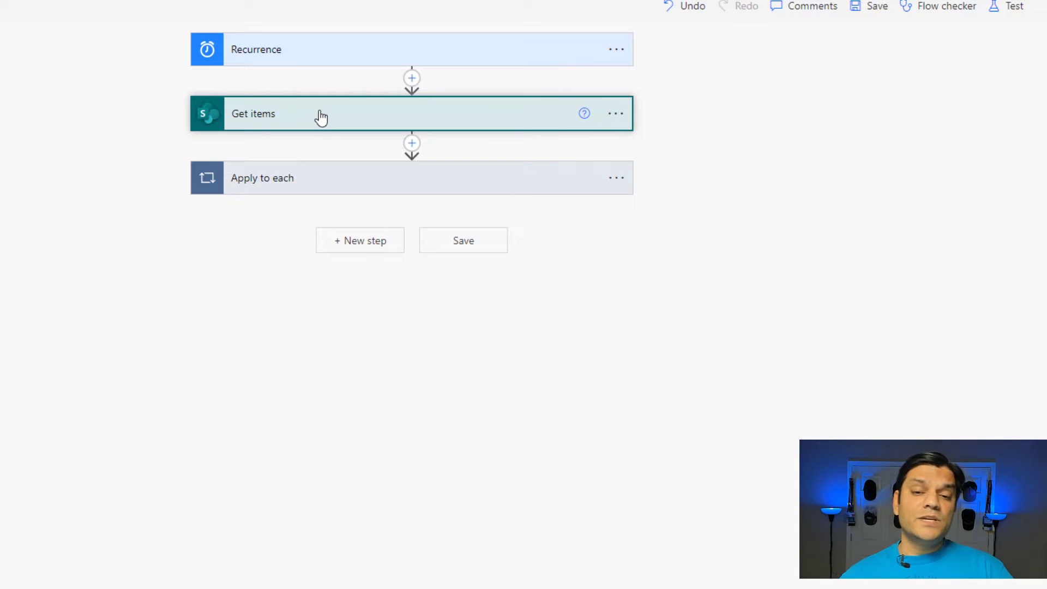
Step: Expand the Get items action and the Apply to each loop to review their contents
left_click(331, 112)
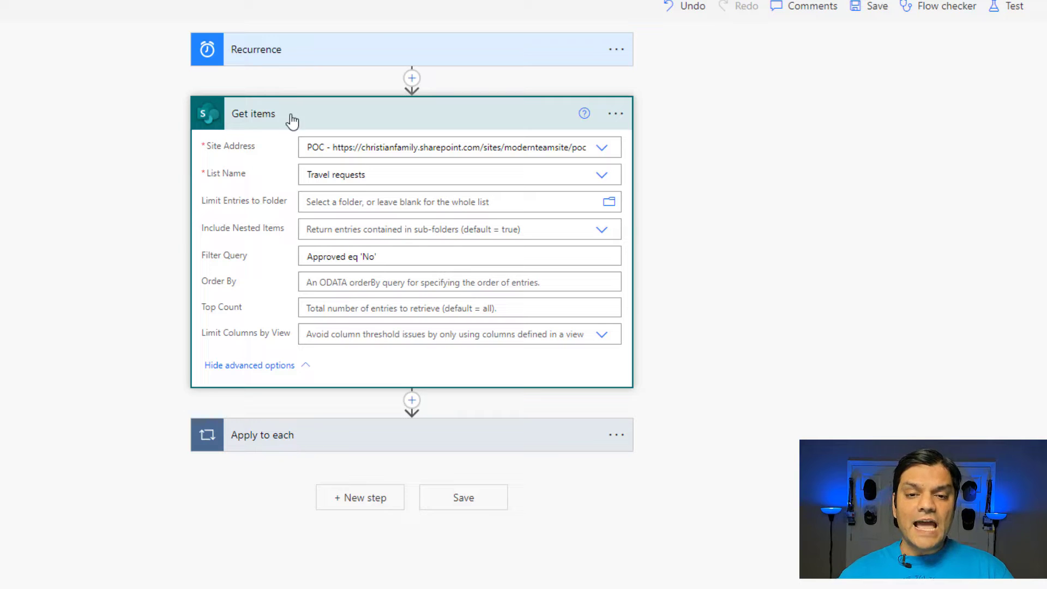
left_click(319, 450)
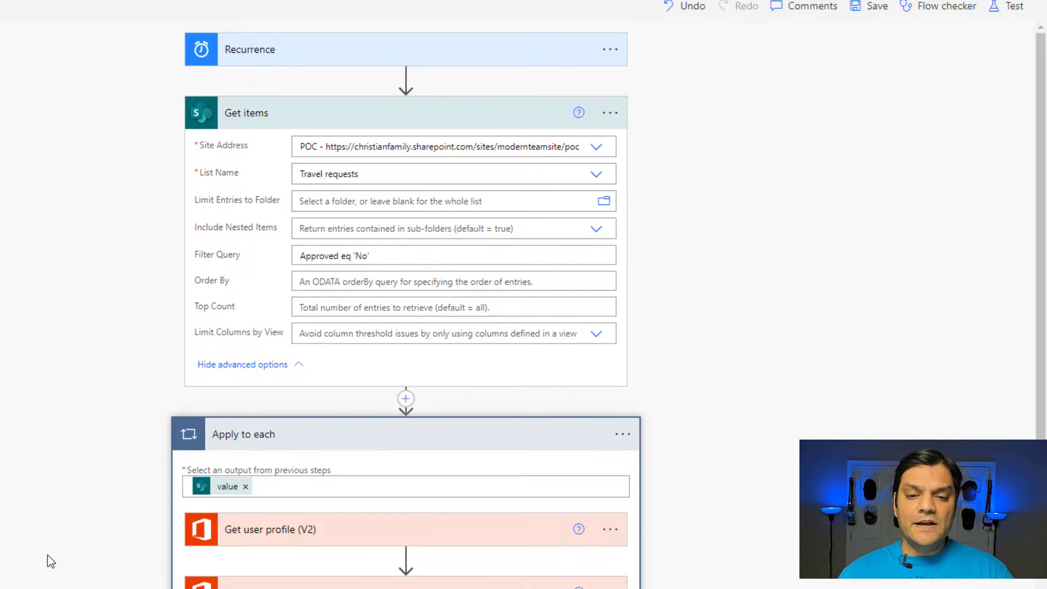
Step: Expand the Send an email, Get user profile and Get manager actions inside the Apply to each loop to review their fields
scroll(48, 555, "down", 3)
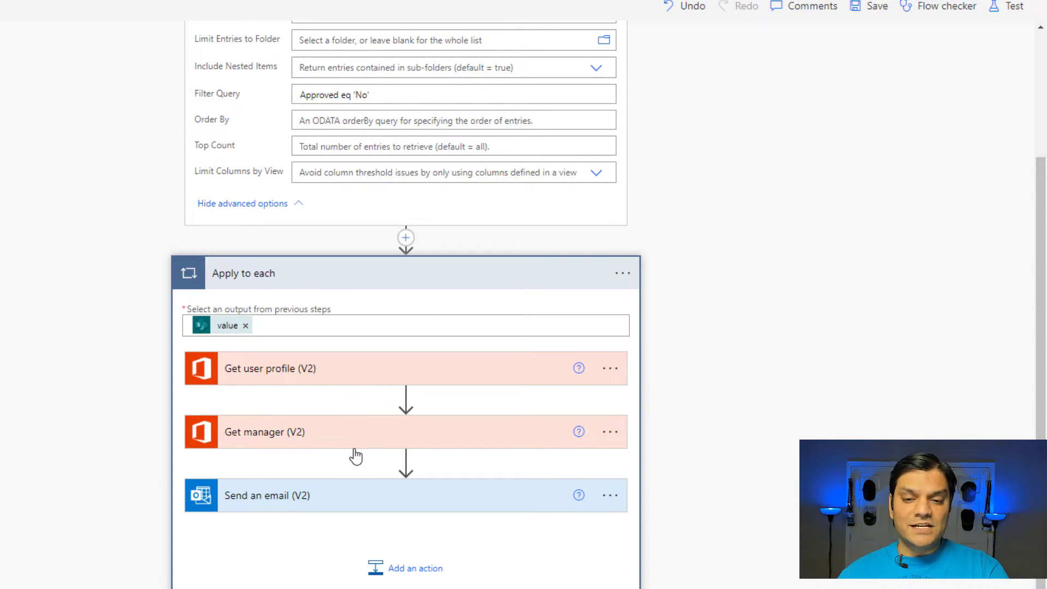
left_click(346, 494)
scroll(14, 442, "down", 4)
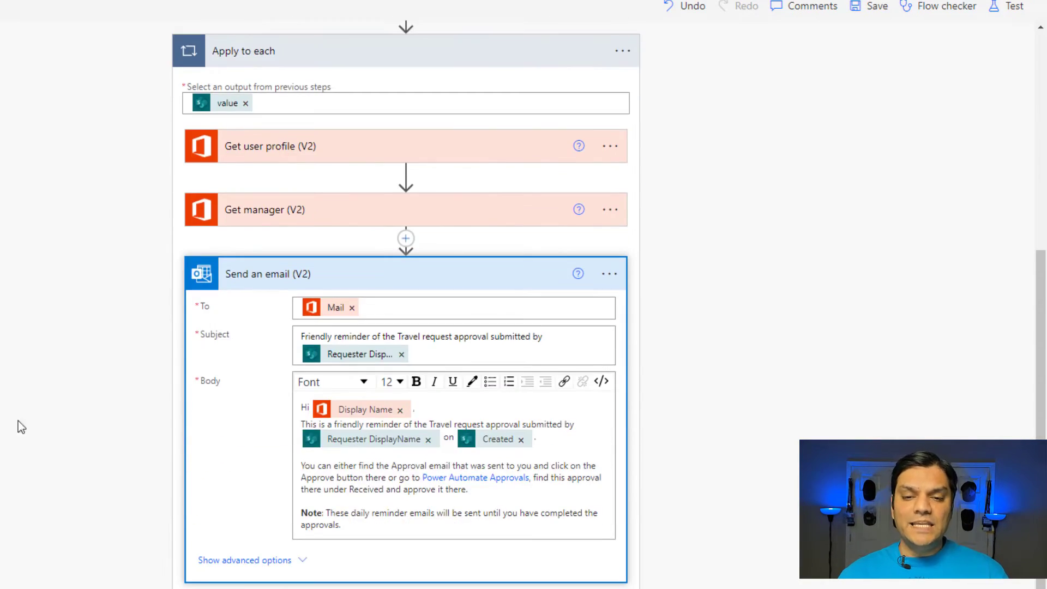
left_click(316, 157)
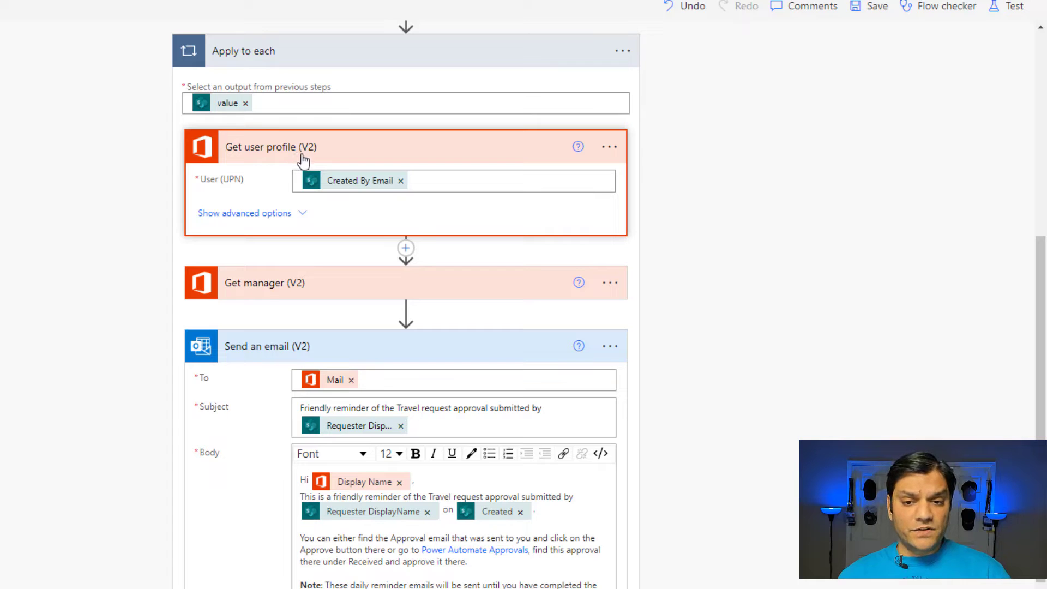
mouse_move(332, 194)
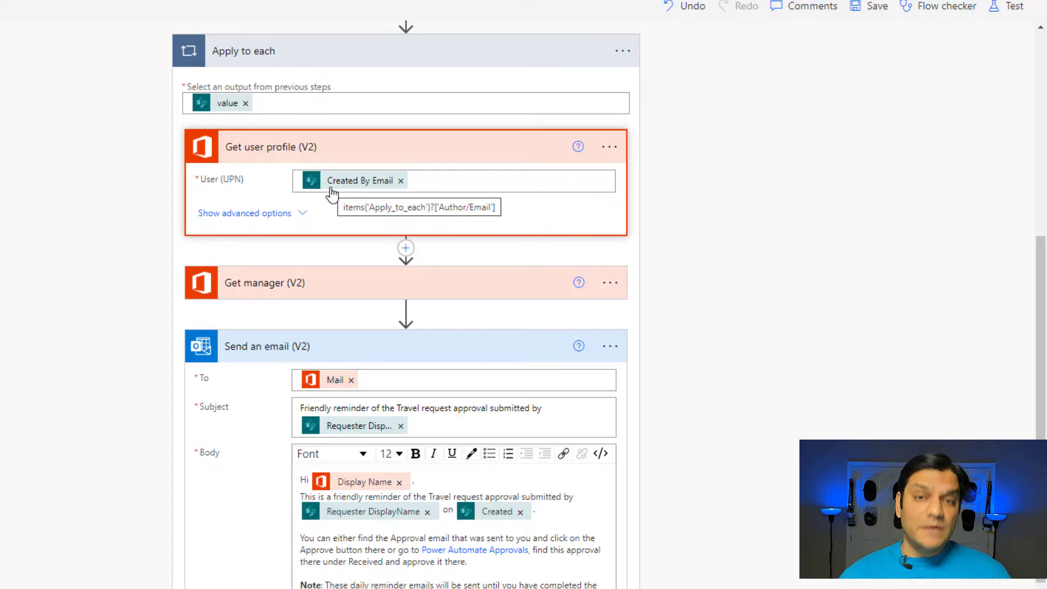
left_click(312, 294)
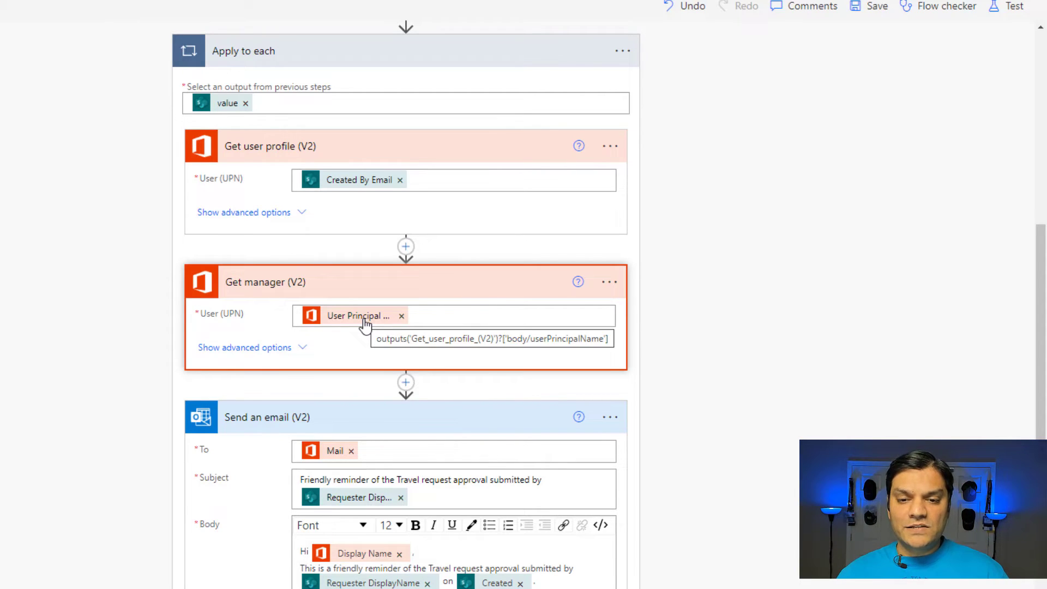
Step: Browse the dynamic content available for Get manager's User (UPN) field to find User Principal Name under Get user profile (V2)
left_click(460, 318)
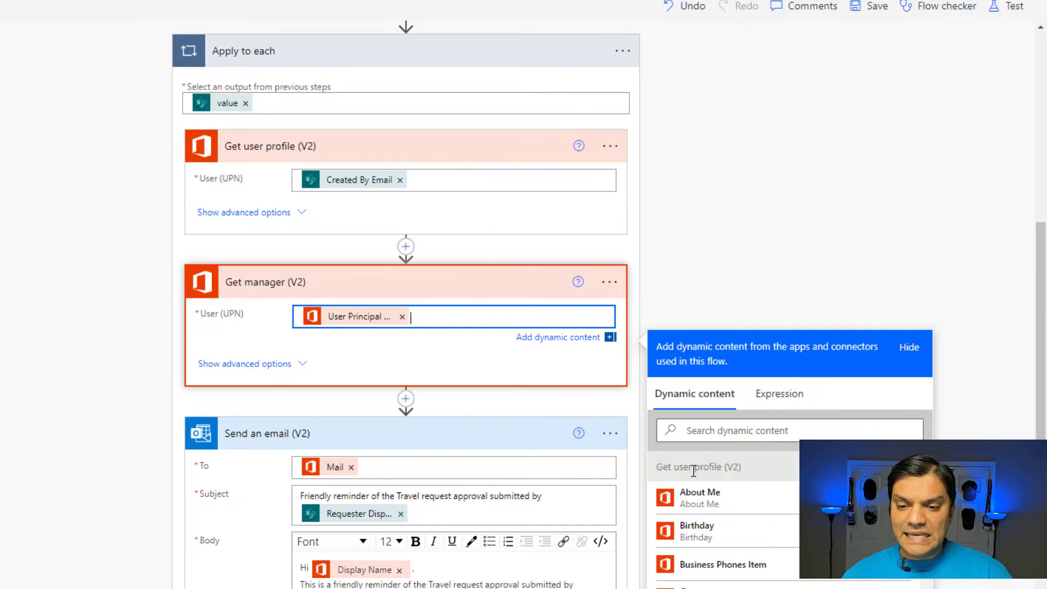
scroll(778, 484, "down", 1)
scroll(780, 480, "down", 5)
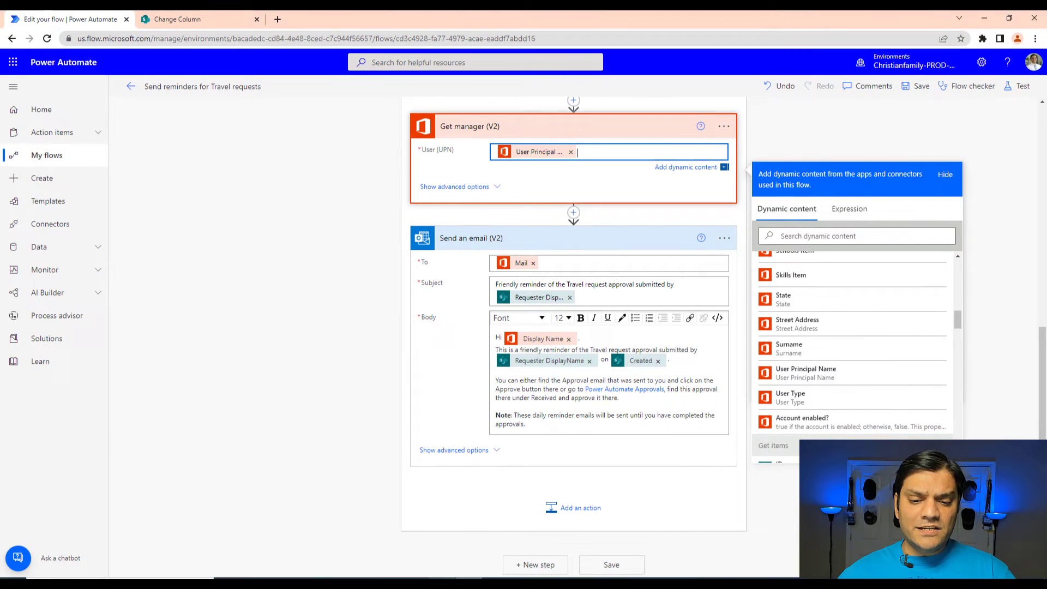
Step: Switch to the manager's browser session, view the received approvals page in Power Automate and select its URL
mouse_move(443, 583)
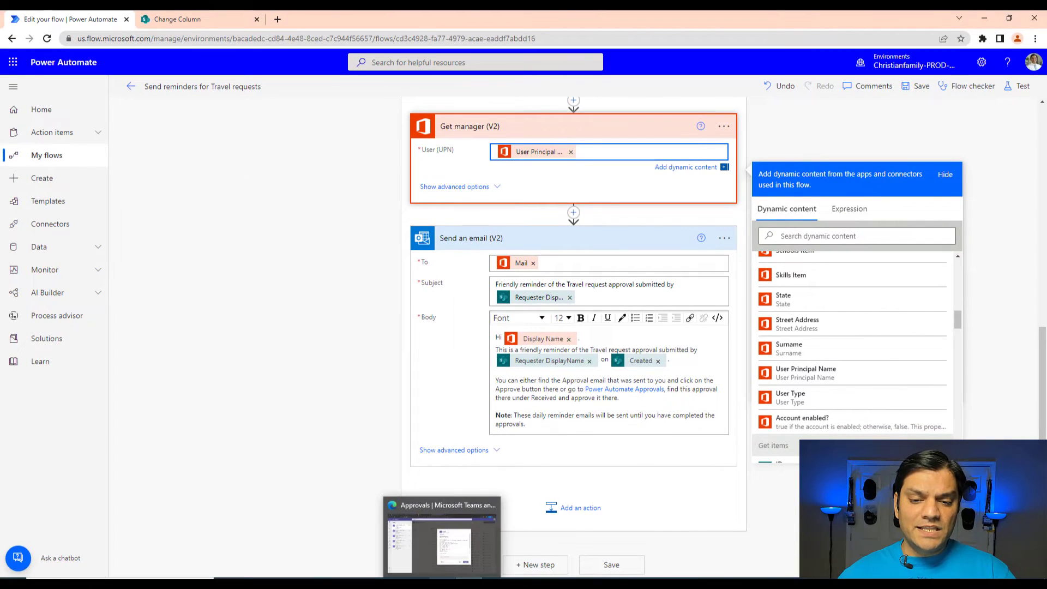
left_click(393, 548)
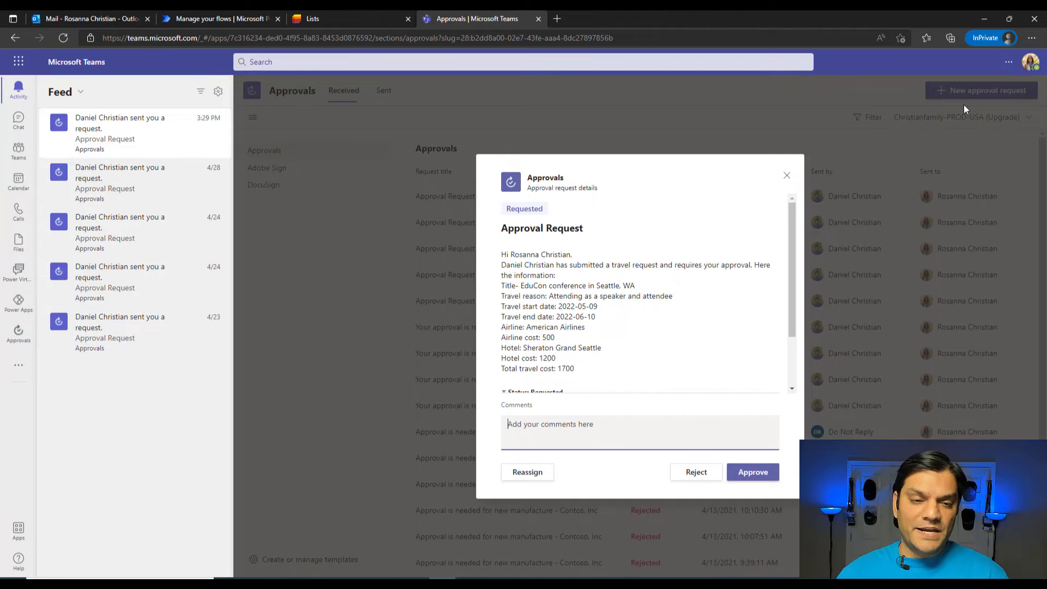
left_click(236, 15)
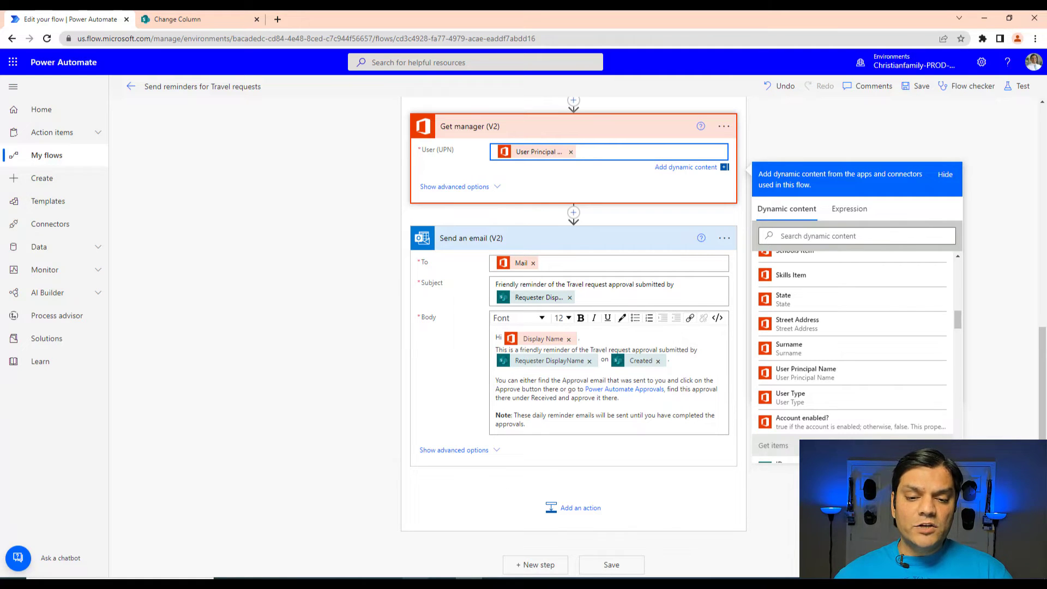
mouse_move(443, 582)
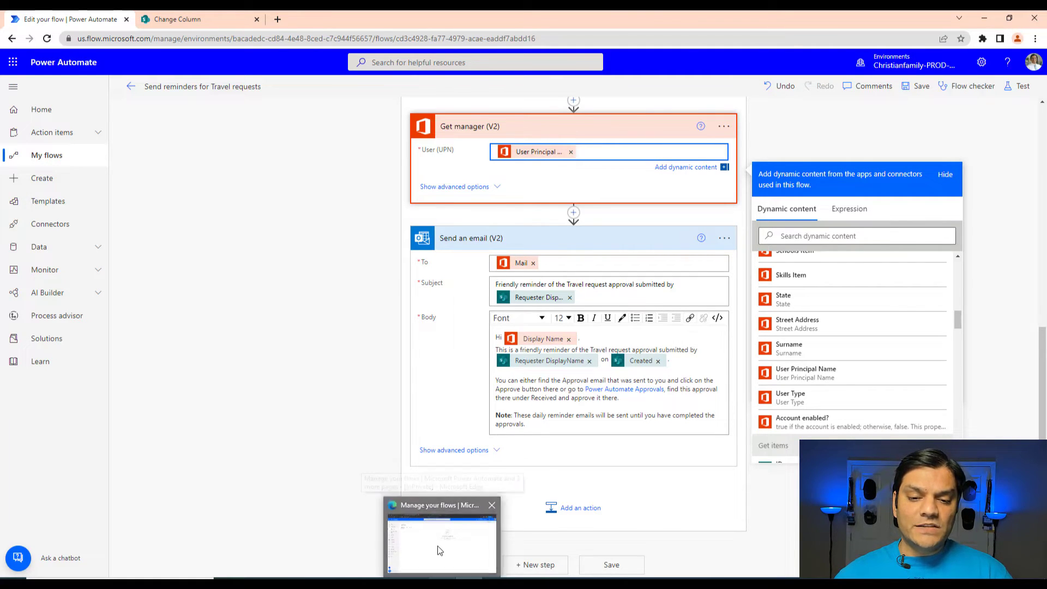
left_click(436, 526)
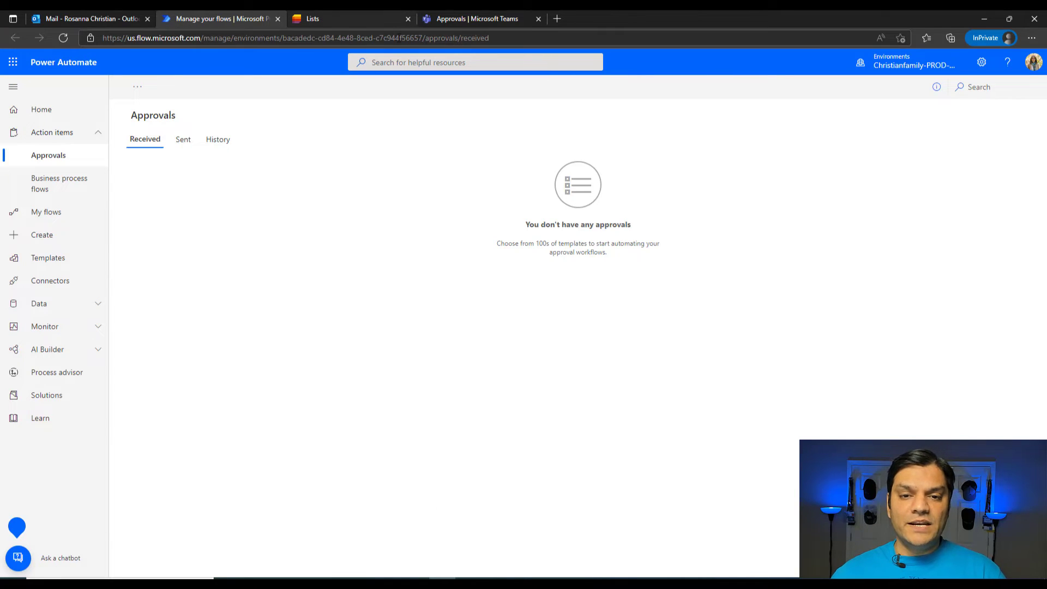
left_click(399, 37)
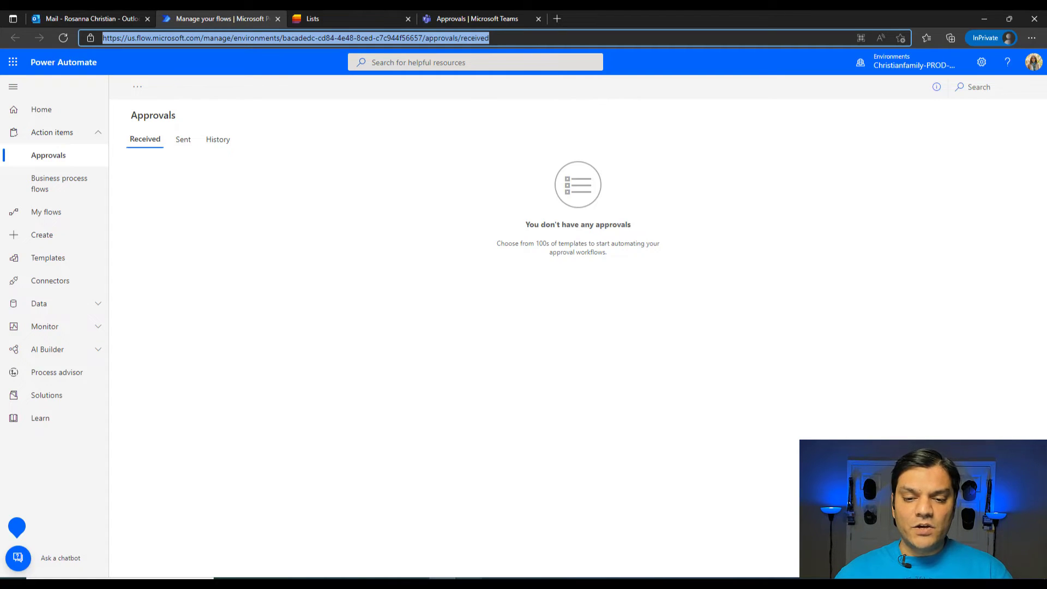
Step: Return to the reminder flow and follow the Power Automate Approvals link in the Send an email body to check where it leads
left_click(469, 584)
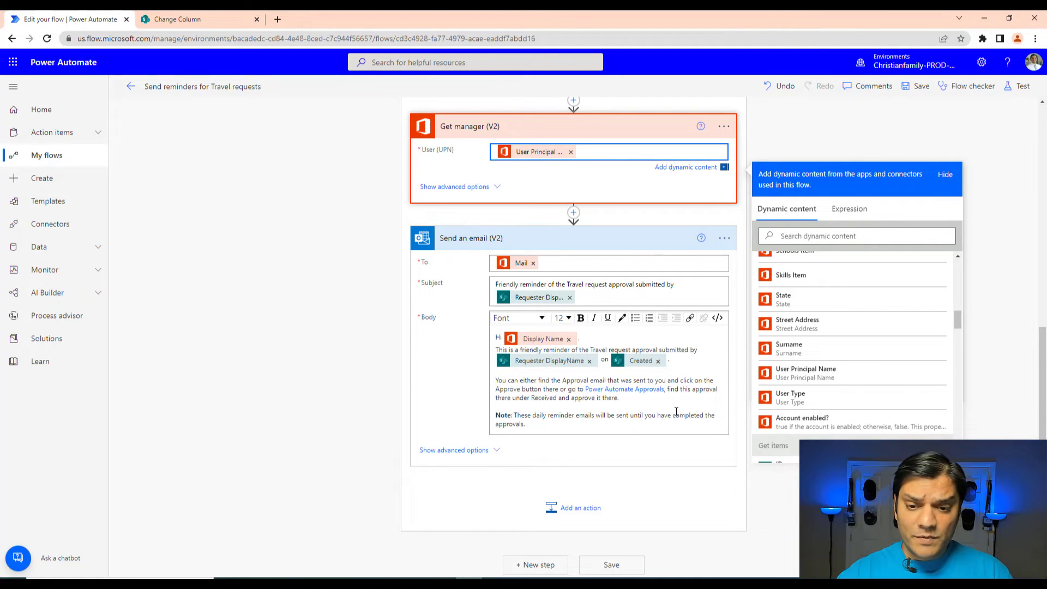
left_click(630, 389)
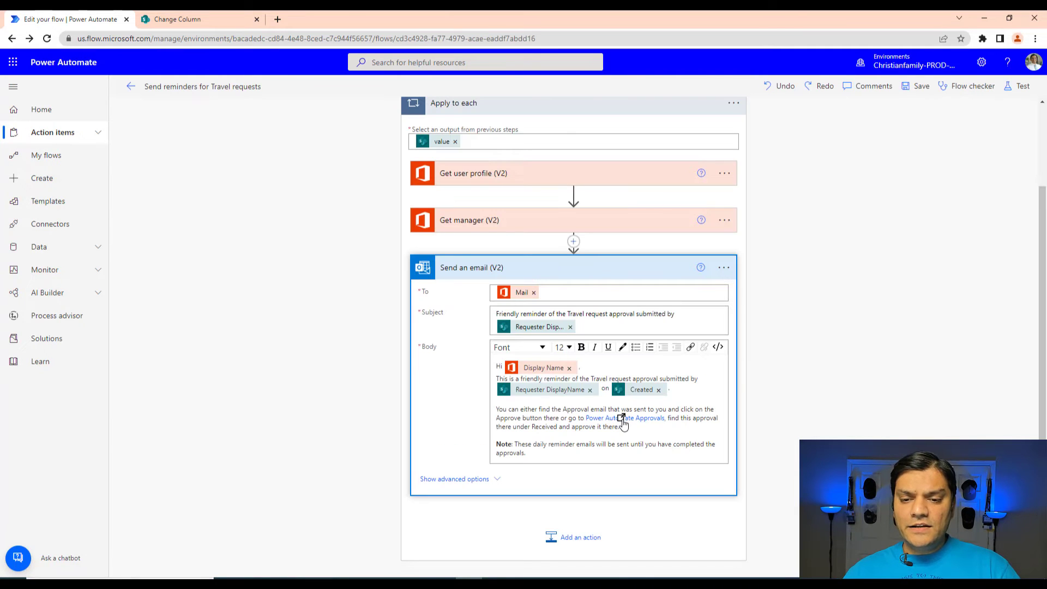
left_click(622, 418)
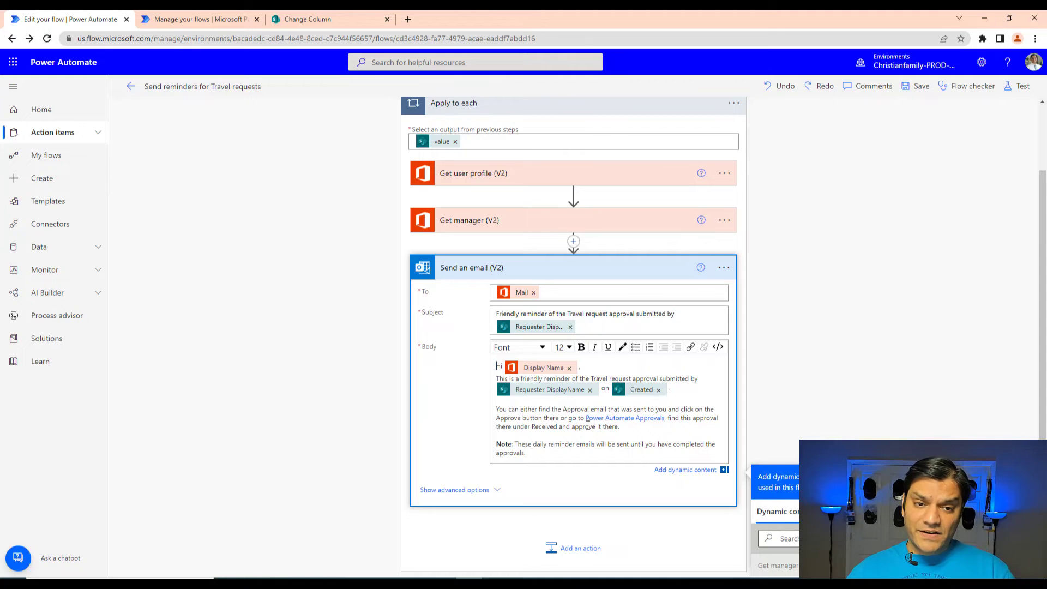
Step: Go back to the Send reminders for Travel requests flow's details page and run the flow manually
left_click(131, 86)
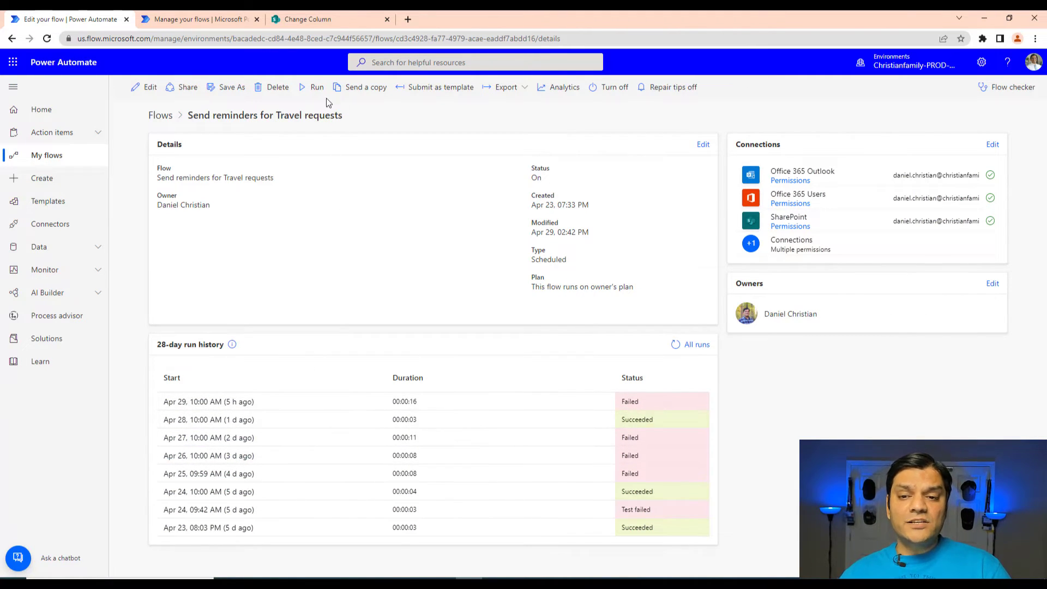
left_click(313, 90)
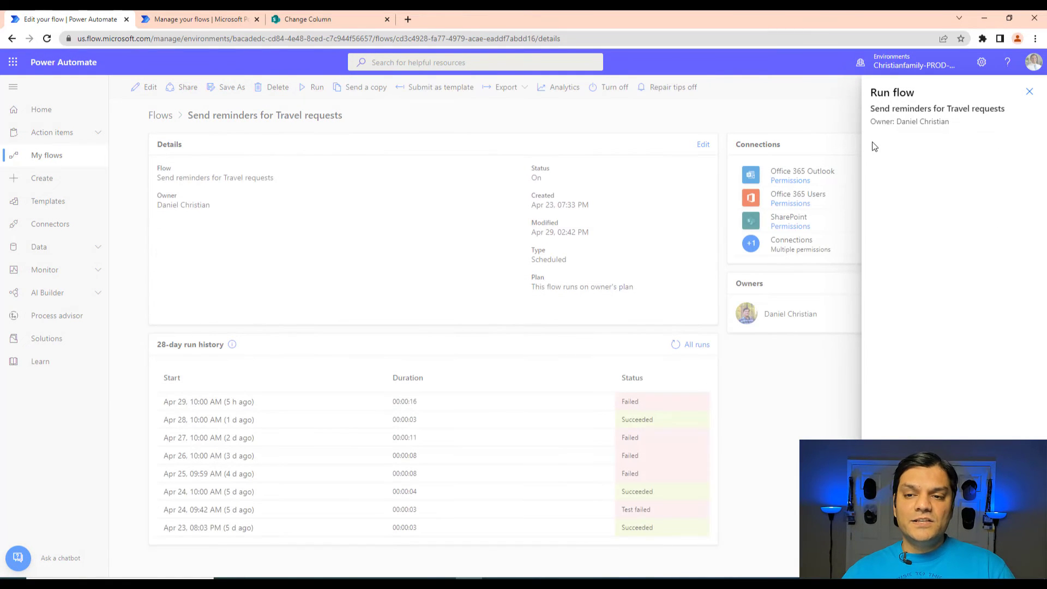
left_click(895, 561)
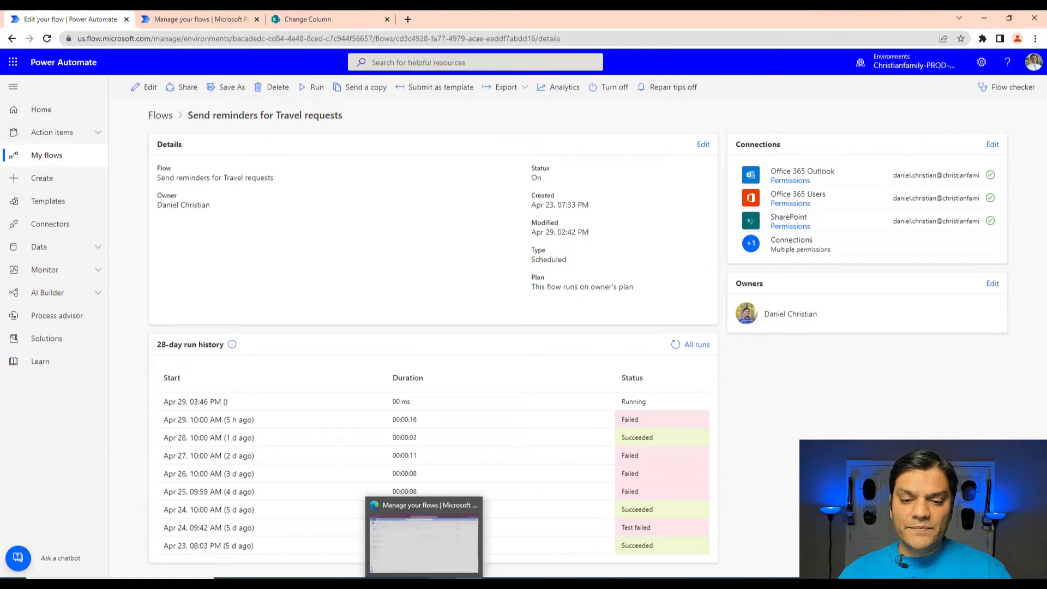
Step: Switch to the manager's Outlook inbox and open the friendly reminder email about the travel request approval
left_click(428, 552)
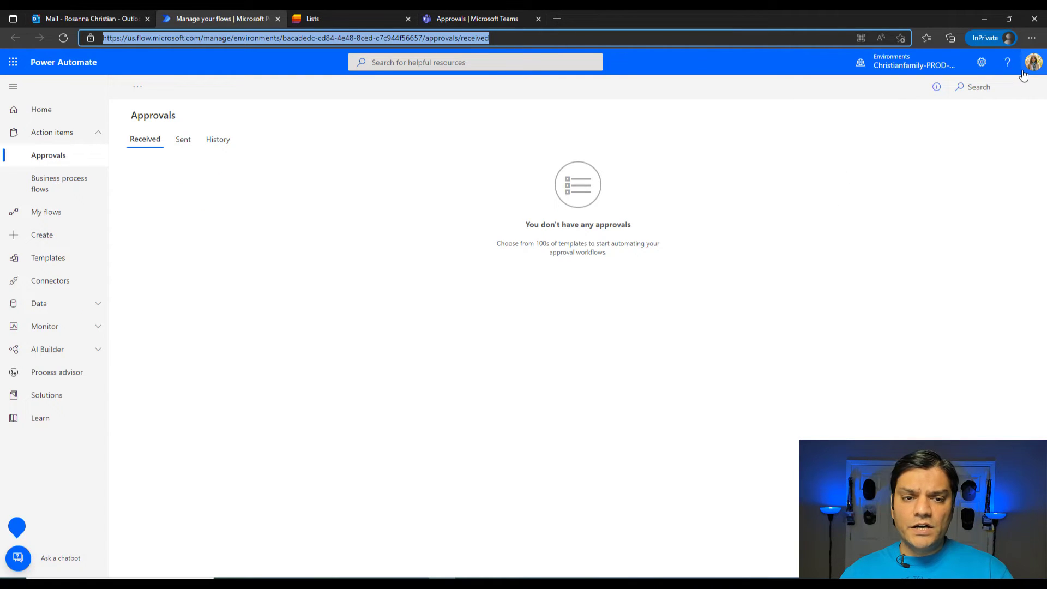
left_click(109, 21)
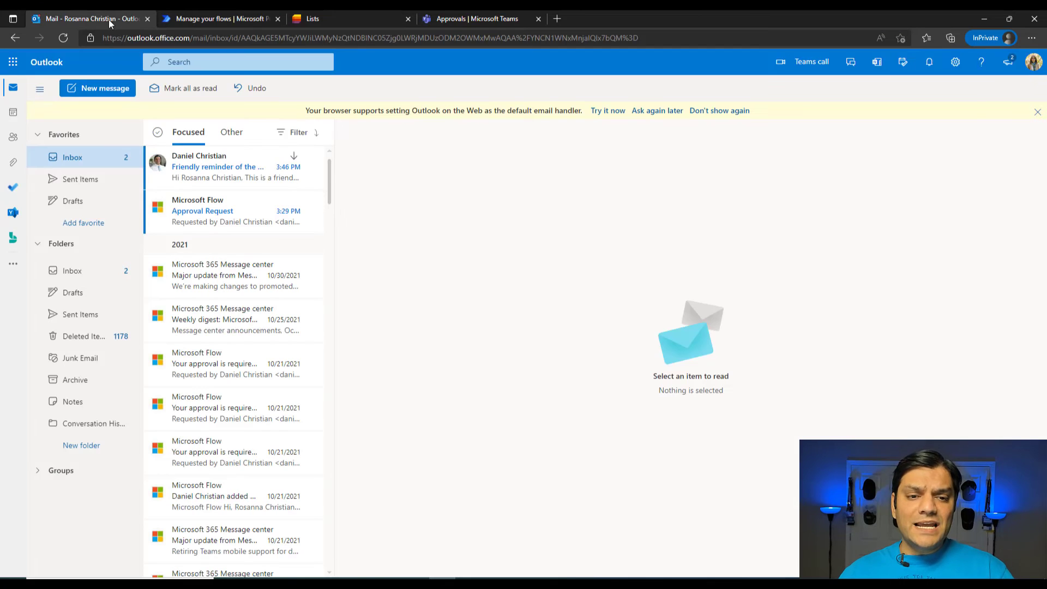
left_click(206, 177)
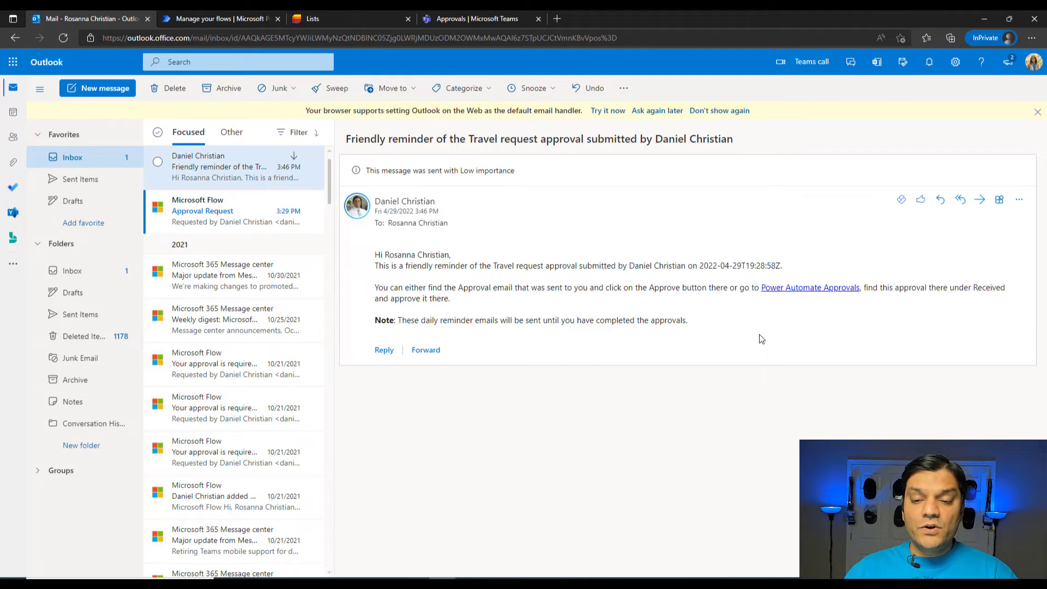
Step: Follow the email's Power Automate Approvals link, review the Approval Request's details and response options, and close it without responding
left_click(800, 287)
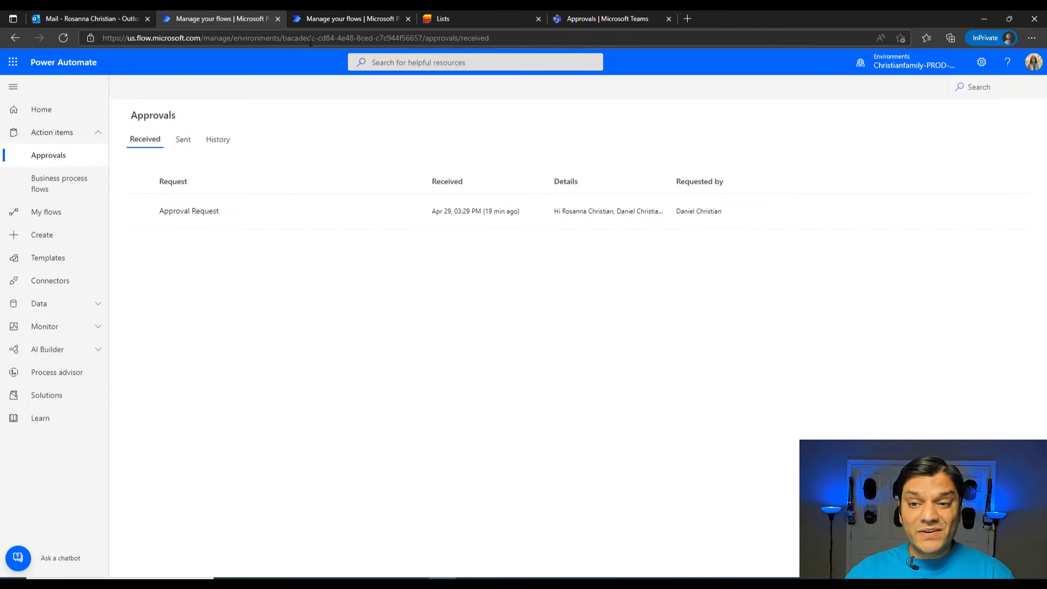
left_click(210, 215)
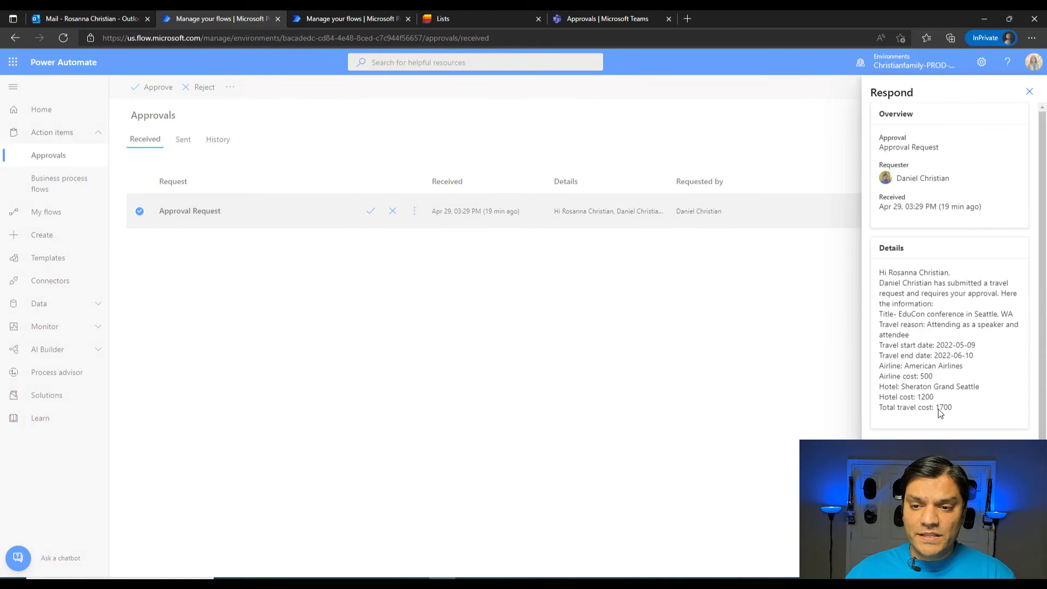
scroll(949, 272, "down", 1)
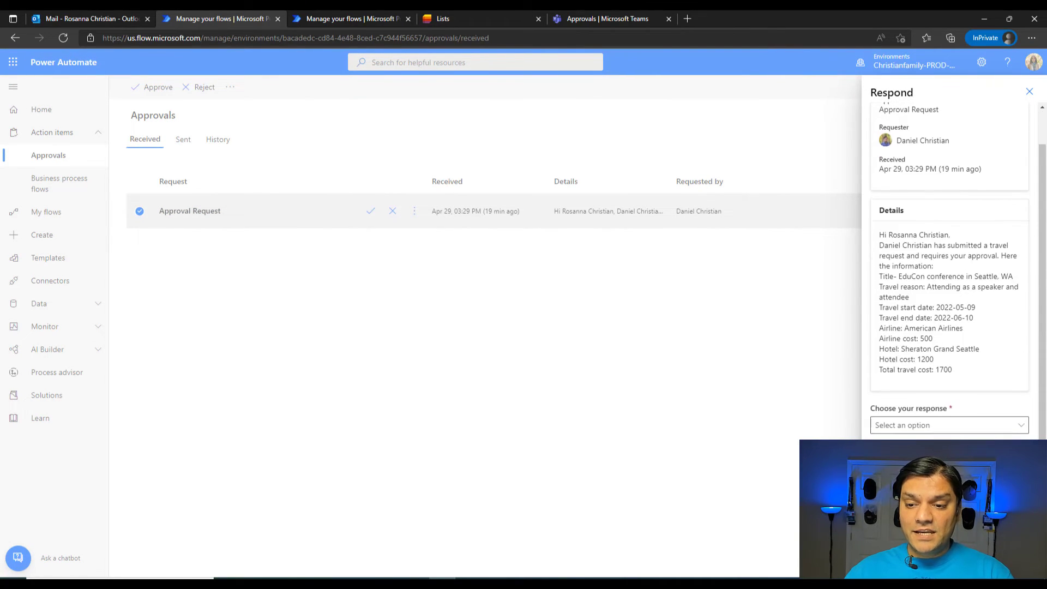
left_click(689, 435)
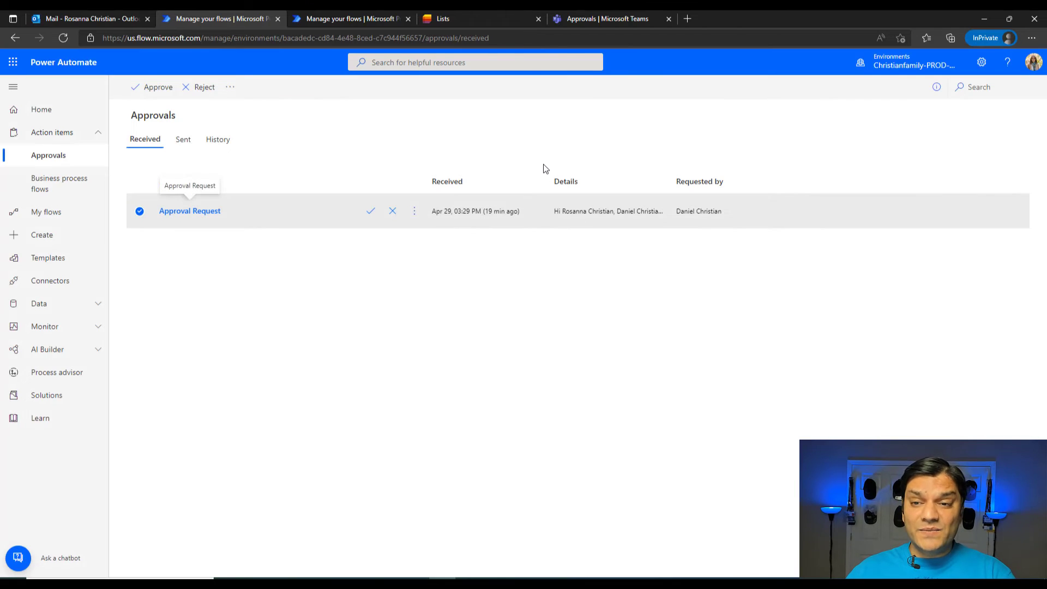
Step: Switch to the open request in Teams Approvals and approve it with the comment "Have fun and learn a ton."
left_click(101, 15)
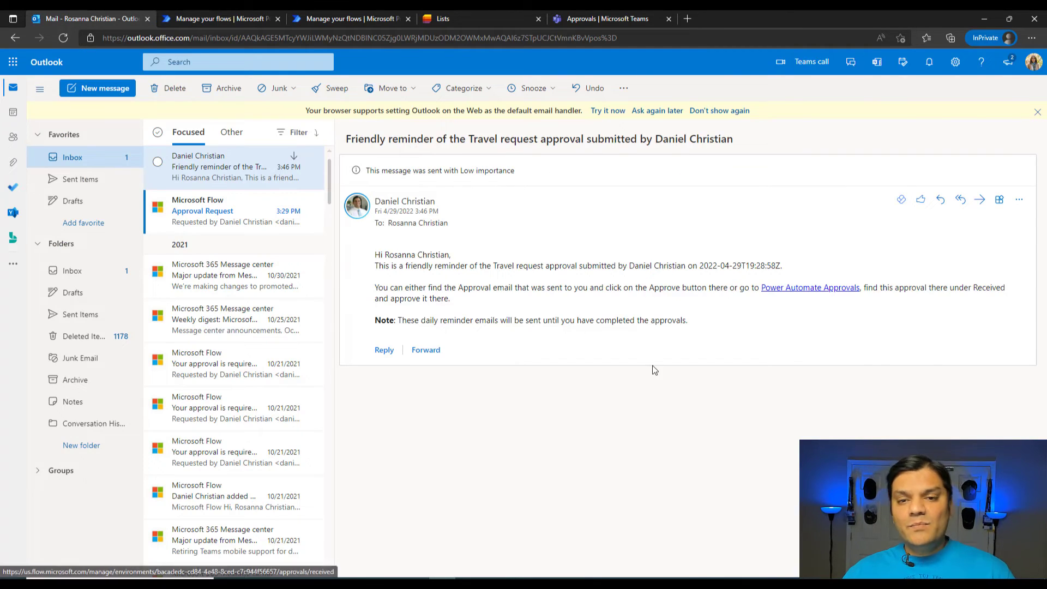
left_click(619, 15)
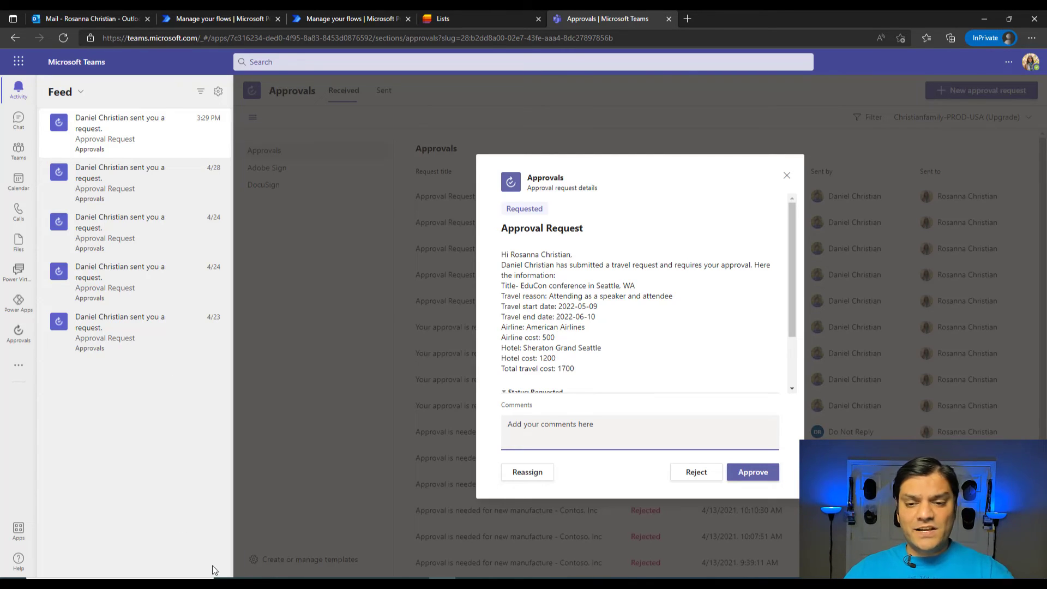
type("Have fun and learn a ton.")
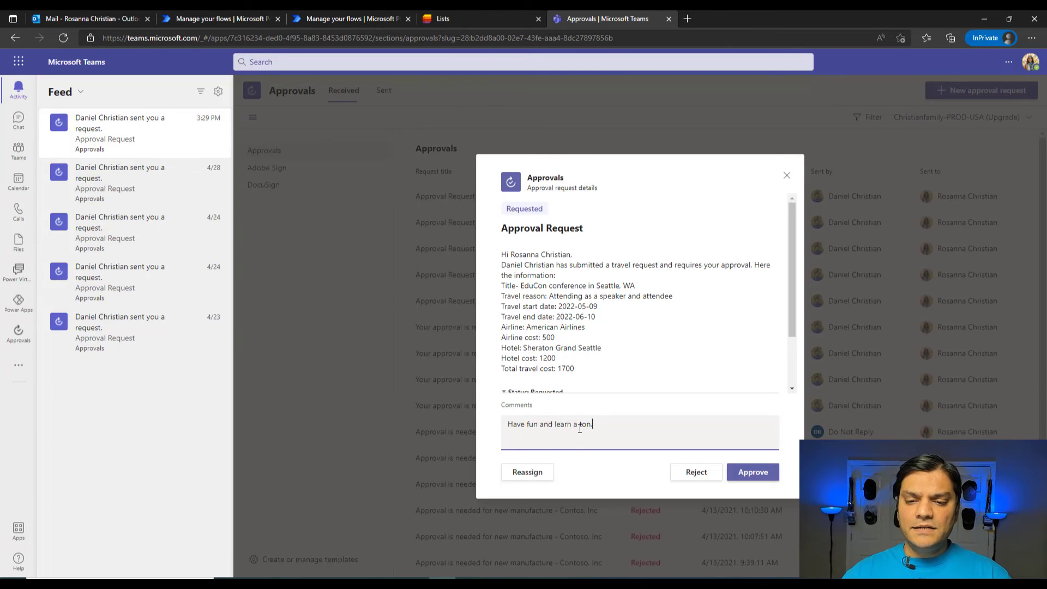
left_click(762, 476)
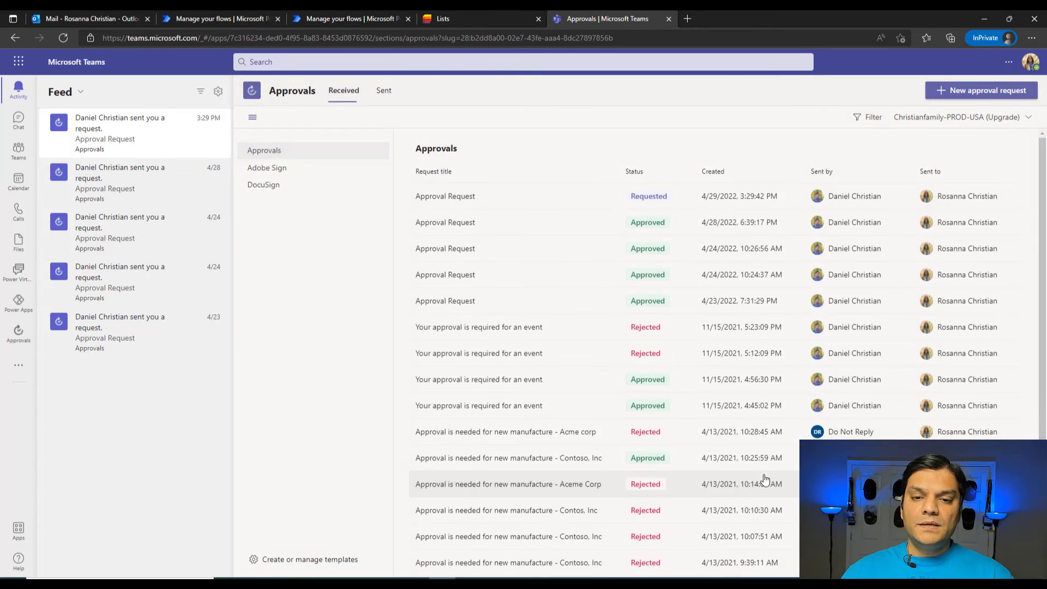
Step: Switch to the Travel requests list in Microsoft Lists, refresh it and check the Approved? column for the EduCon conference request
left_click(316, 19)
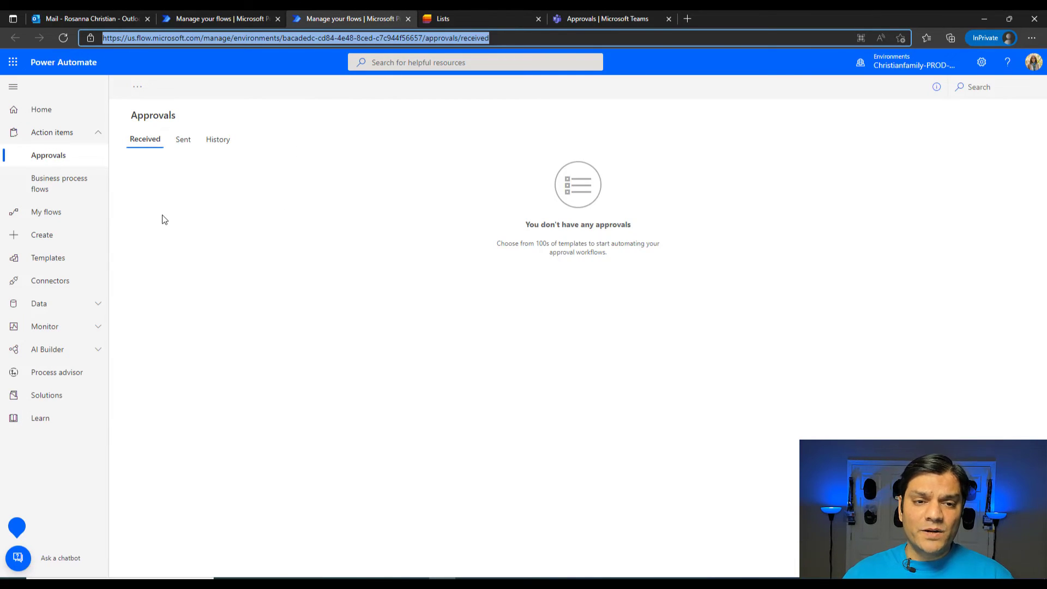
key("ctrl+w")
key("alt+Tab")
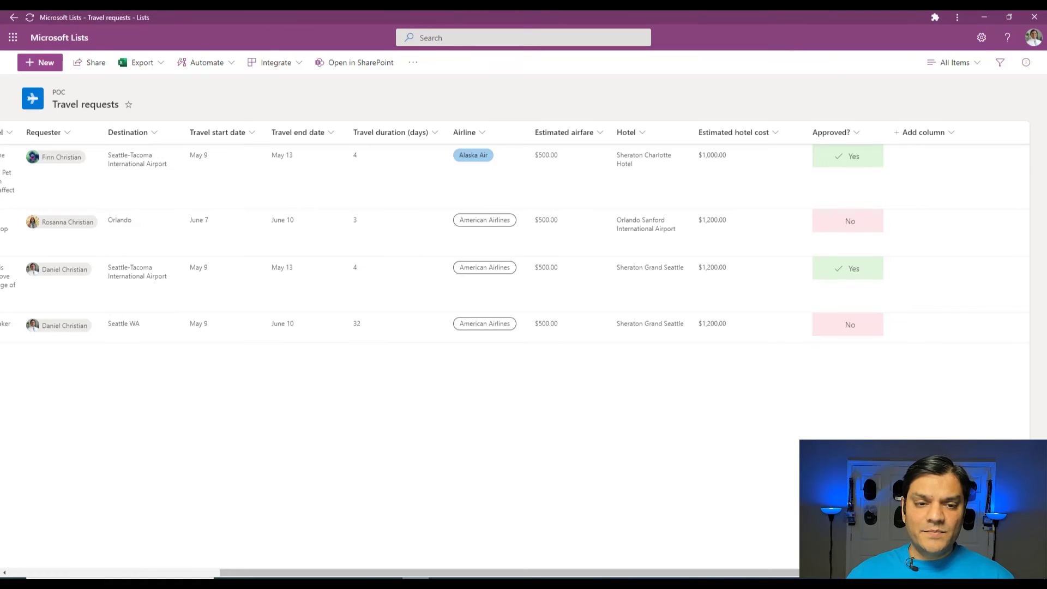
left_click(28, 18)
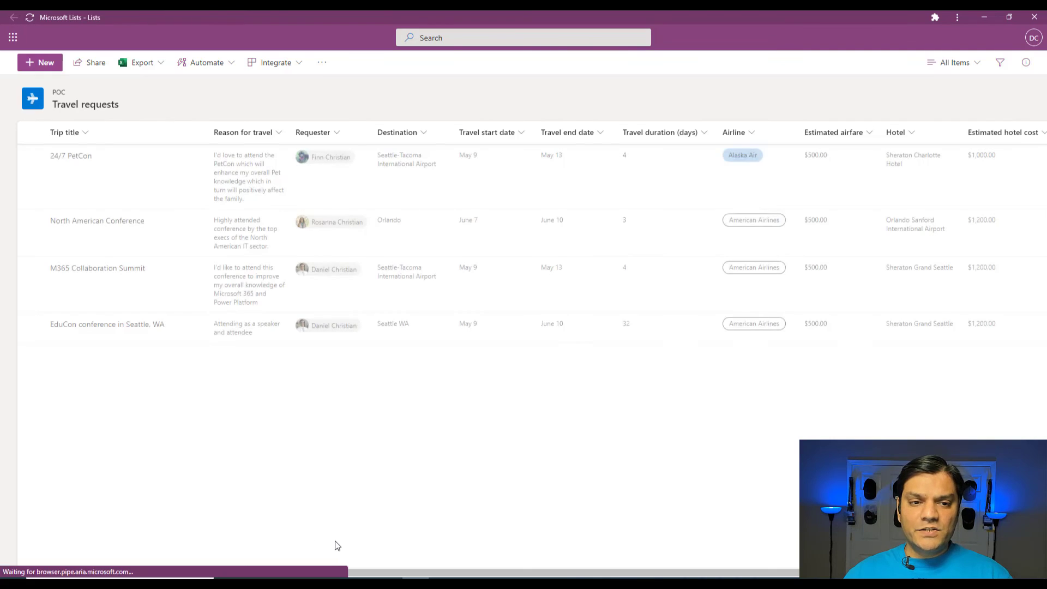
left_click_drag(386, 573, 804, 573)
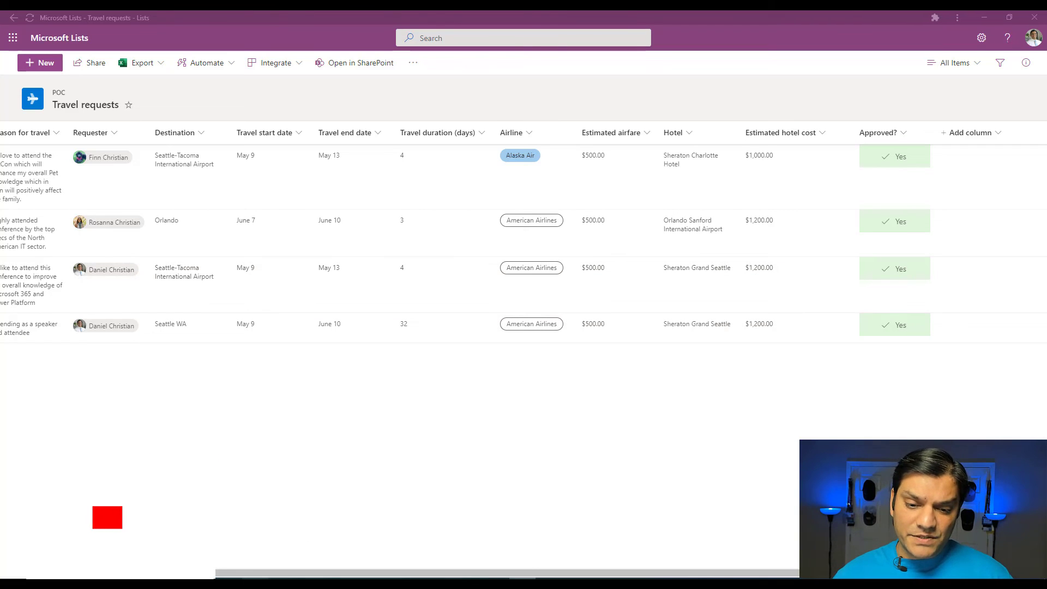
Step: Switch to Power Automate, open the "Send reminders for Travel requests" flow, run it manually and close the run confirmation
mouse_move(469, 582)
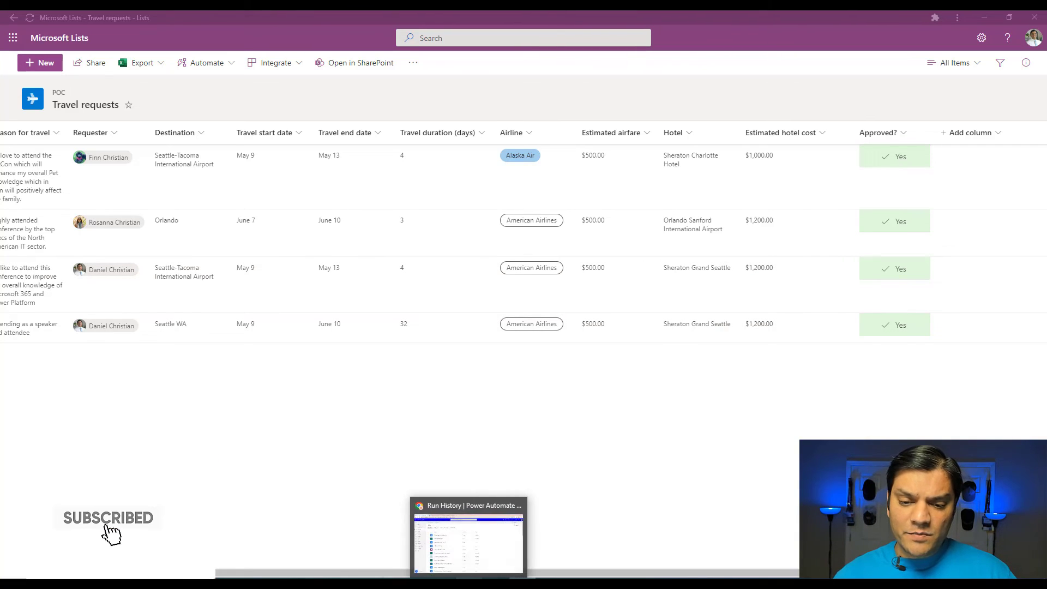
left_click(467, 532)
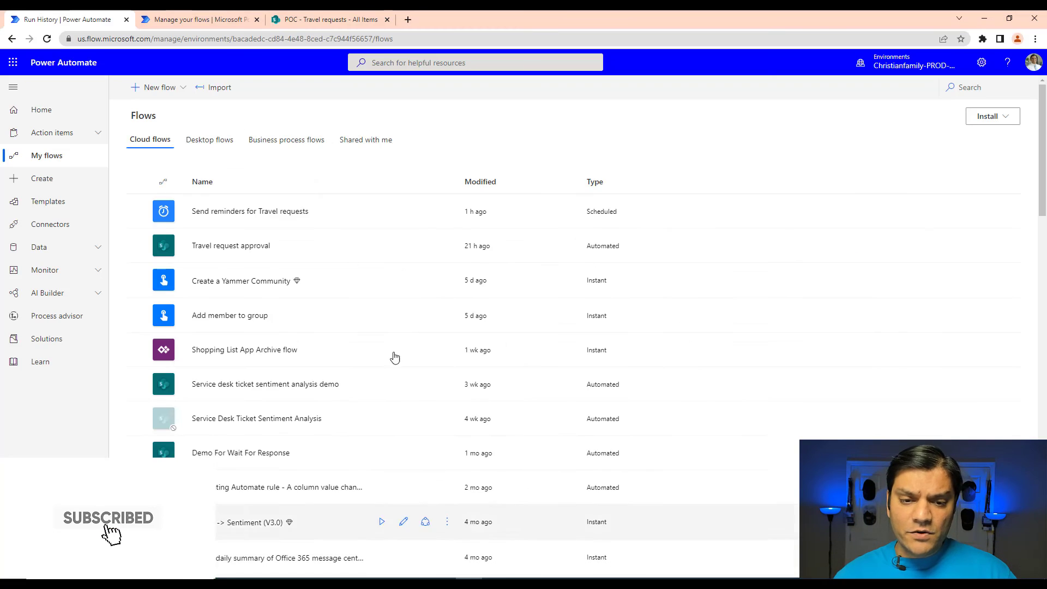
left_click(244, 216)
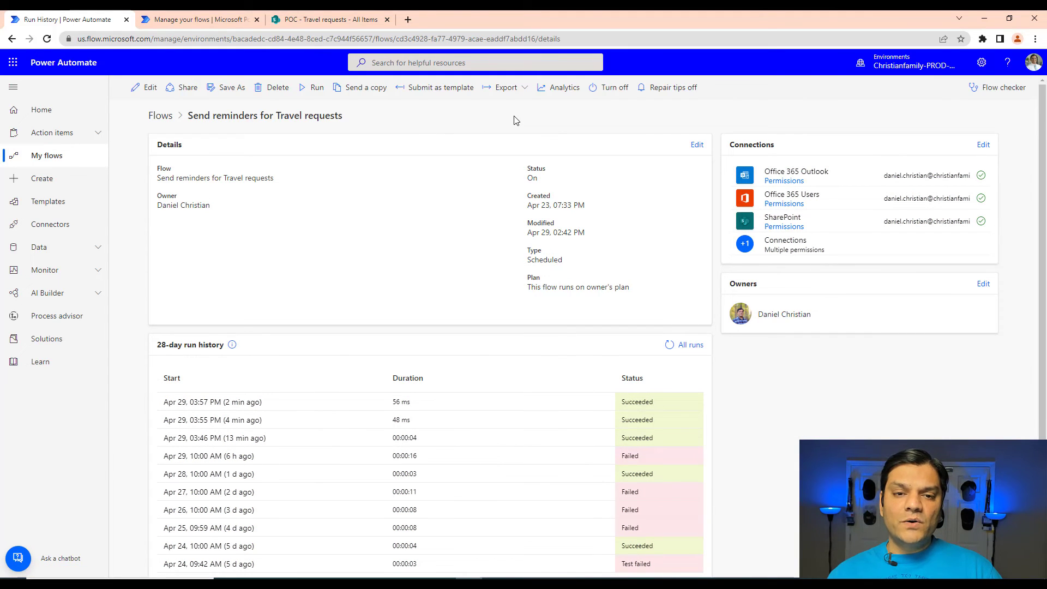
left_click(313, 87)
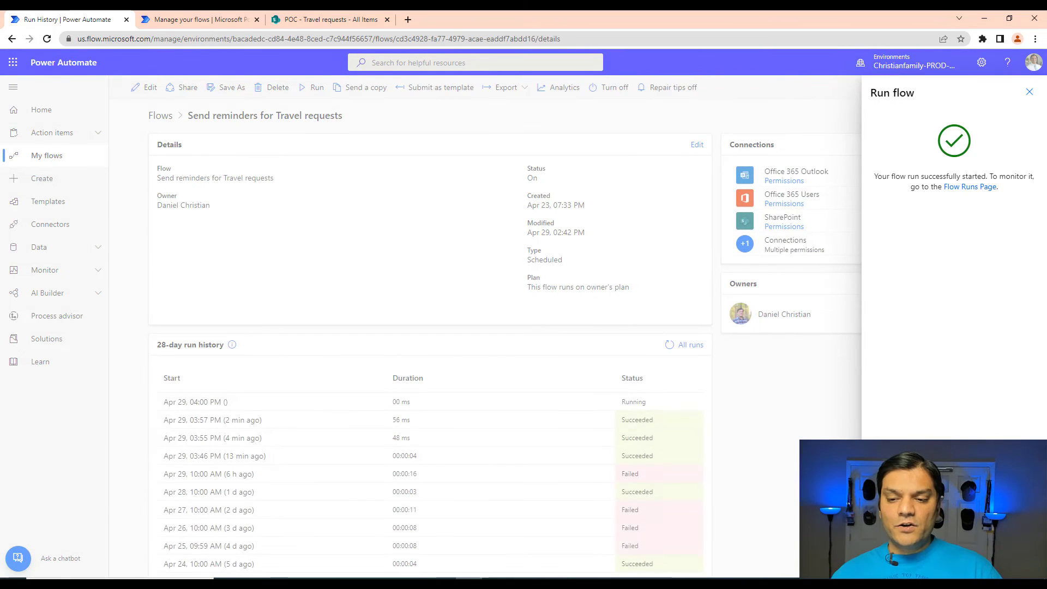
key("Escape")
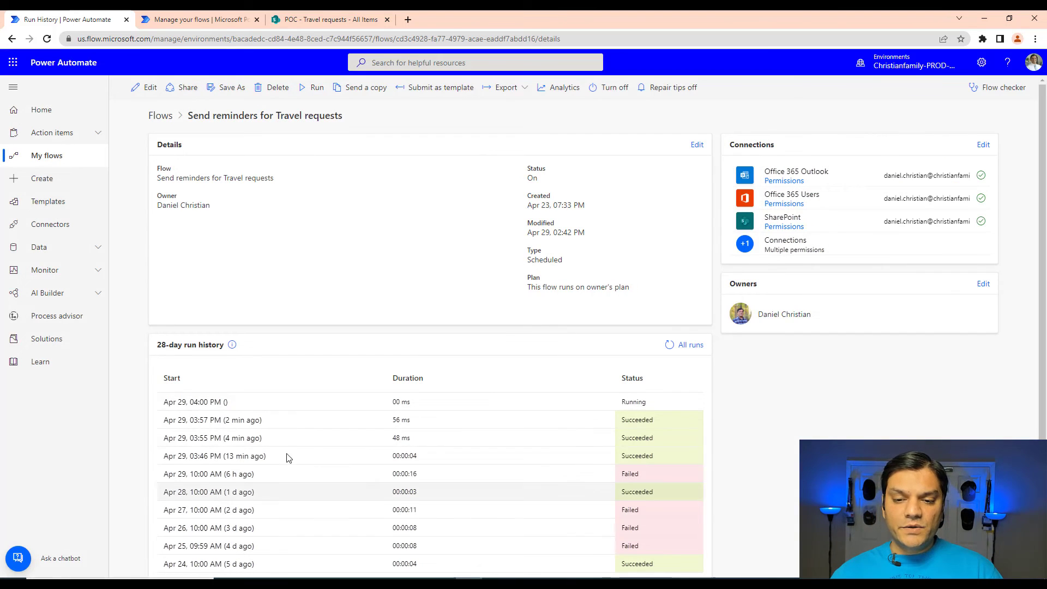
Step: Open the new Apr 29, 04:00 PM run and examine its Get items and Apply to each actions
left_click(205, 402)
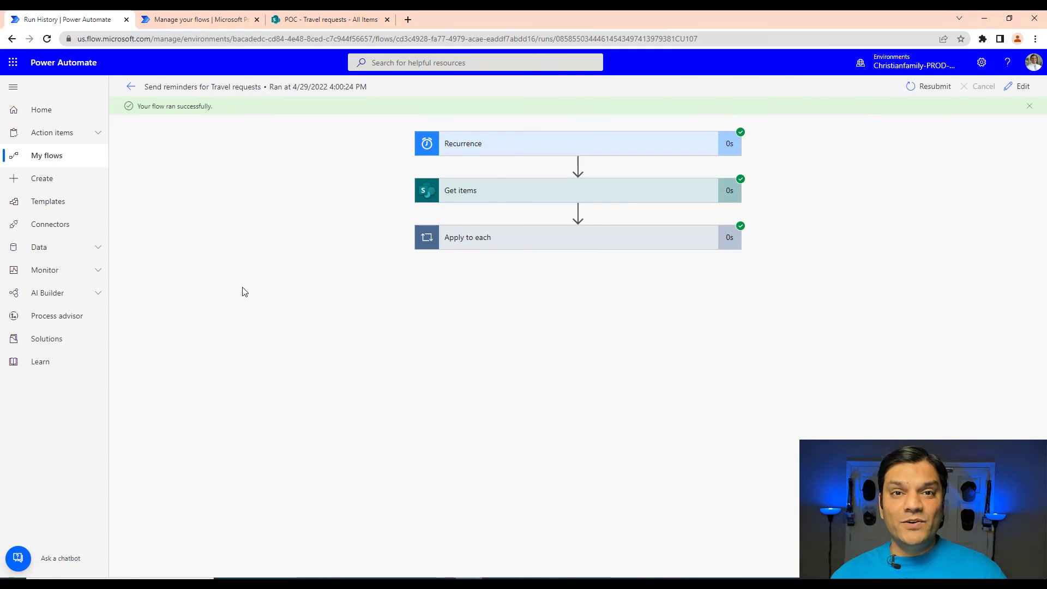
left_click(491, 196)
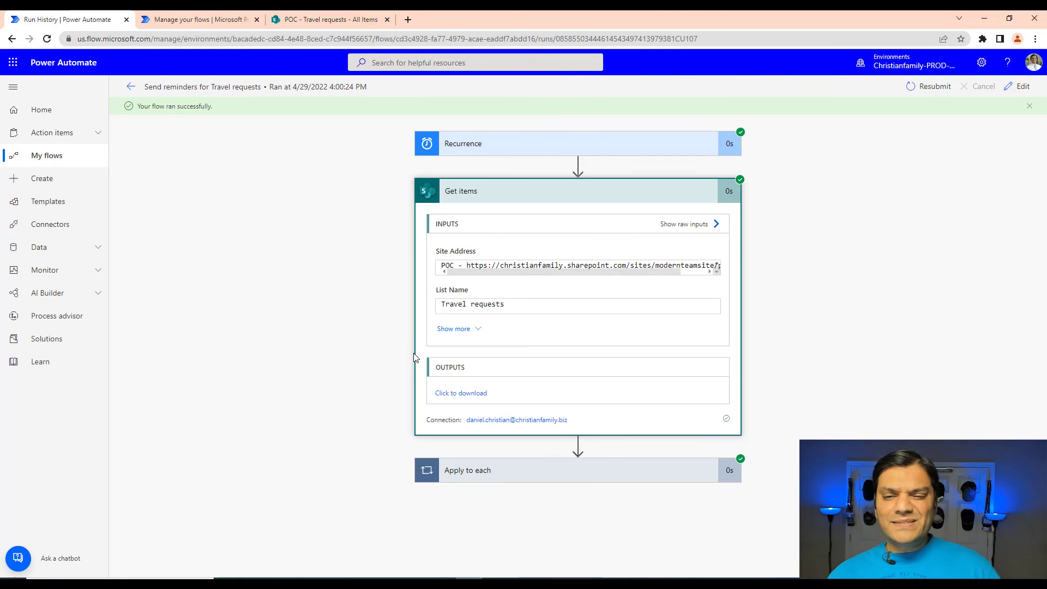
left_click(544, 469)
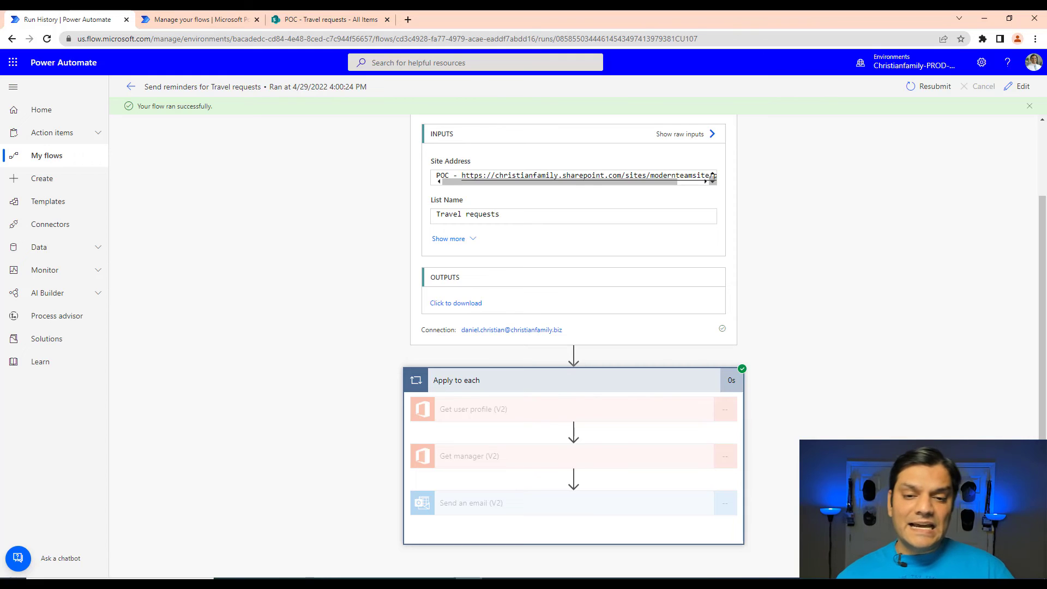
scroll(801, 383, "up", 2)
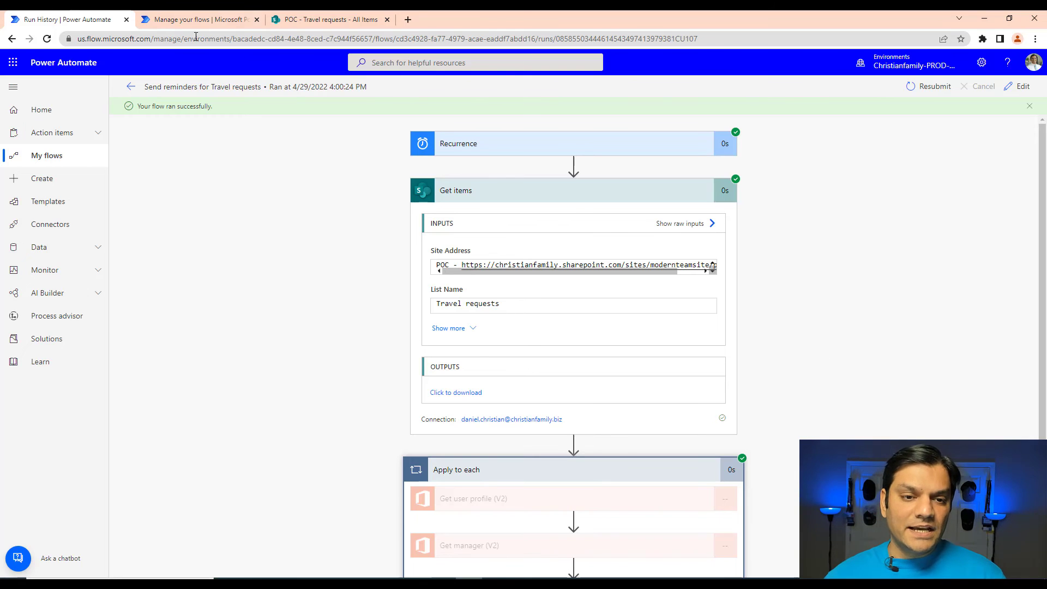
Step: Return to the flow's run history and open the Apr 29, 03:46 PM run to inspect its Apply to each action
left_click(131, 87)
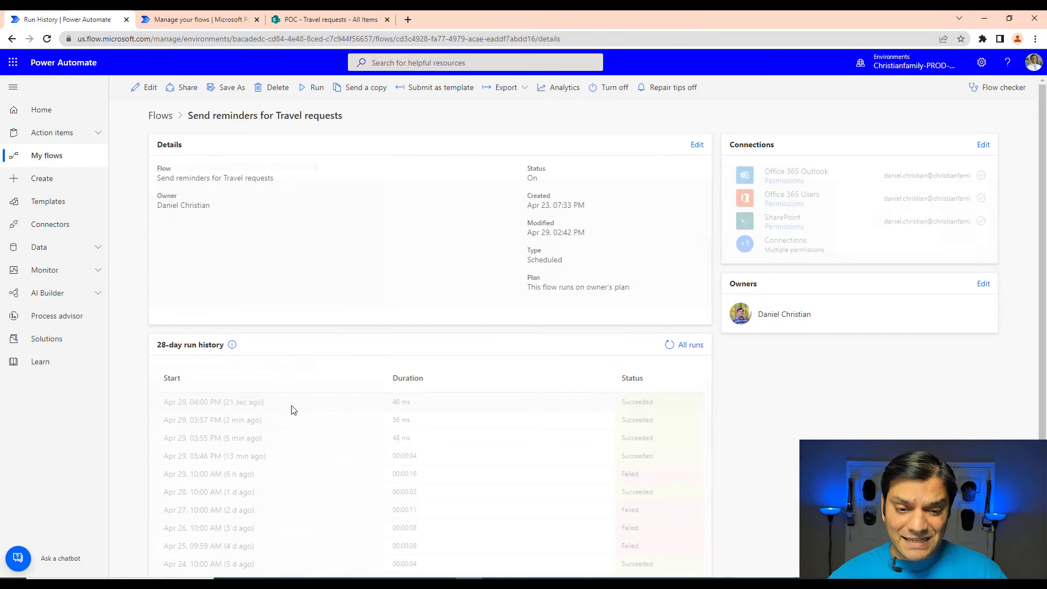
left_click(253, 458)
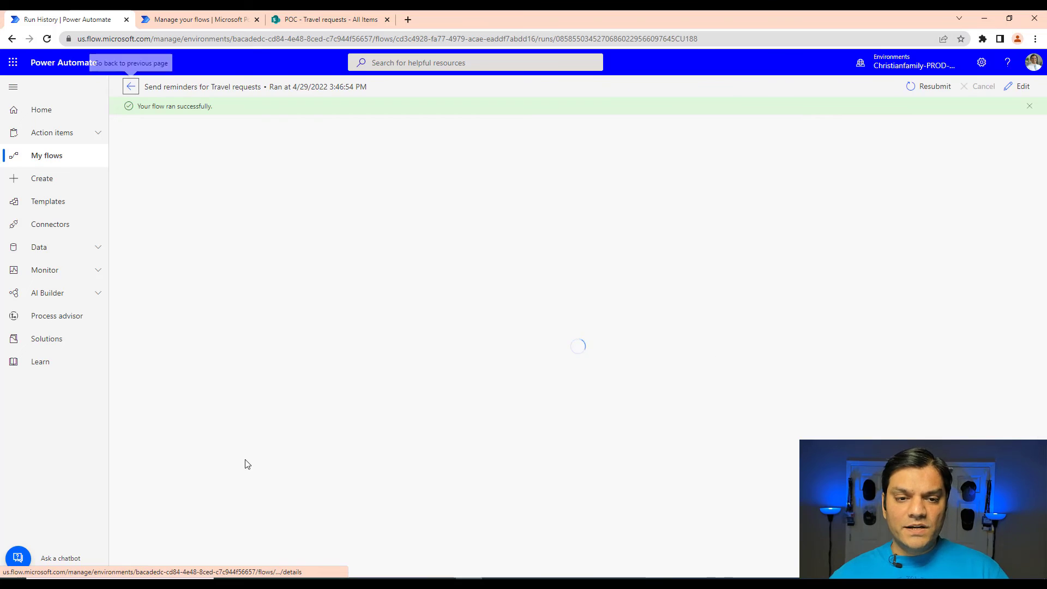
left_click(537, 242)
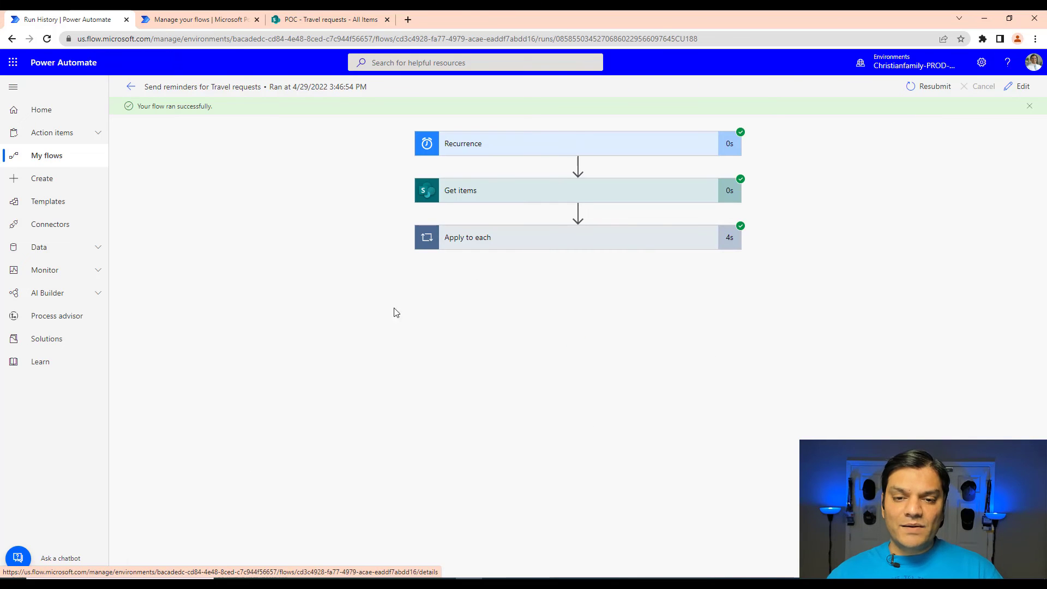